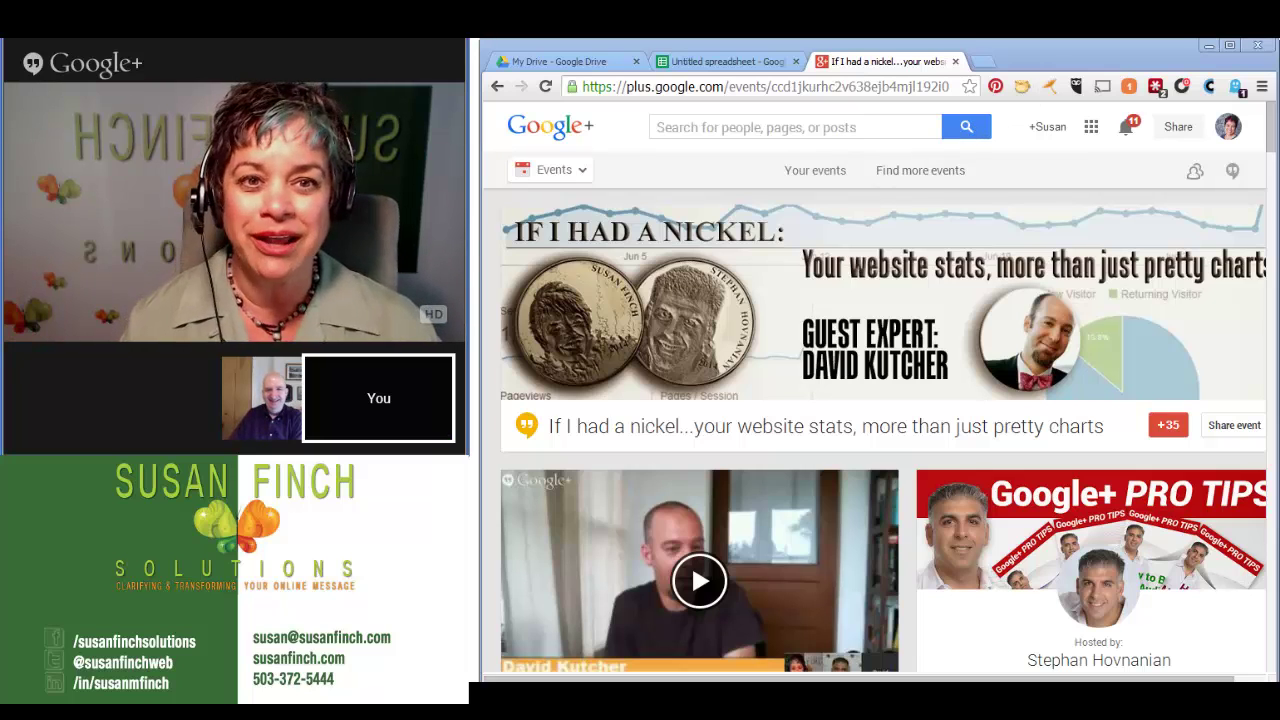
- Copy the Google+ event's URL and use it in the Circloscope extension to find everyone who posted to the event
left_click(710, 87)
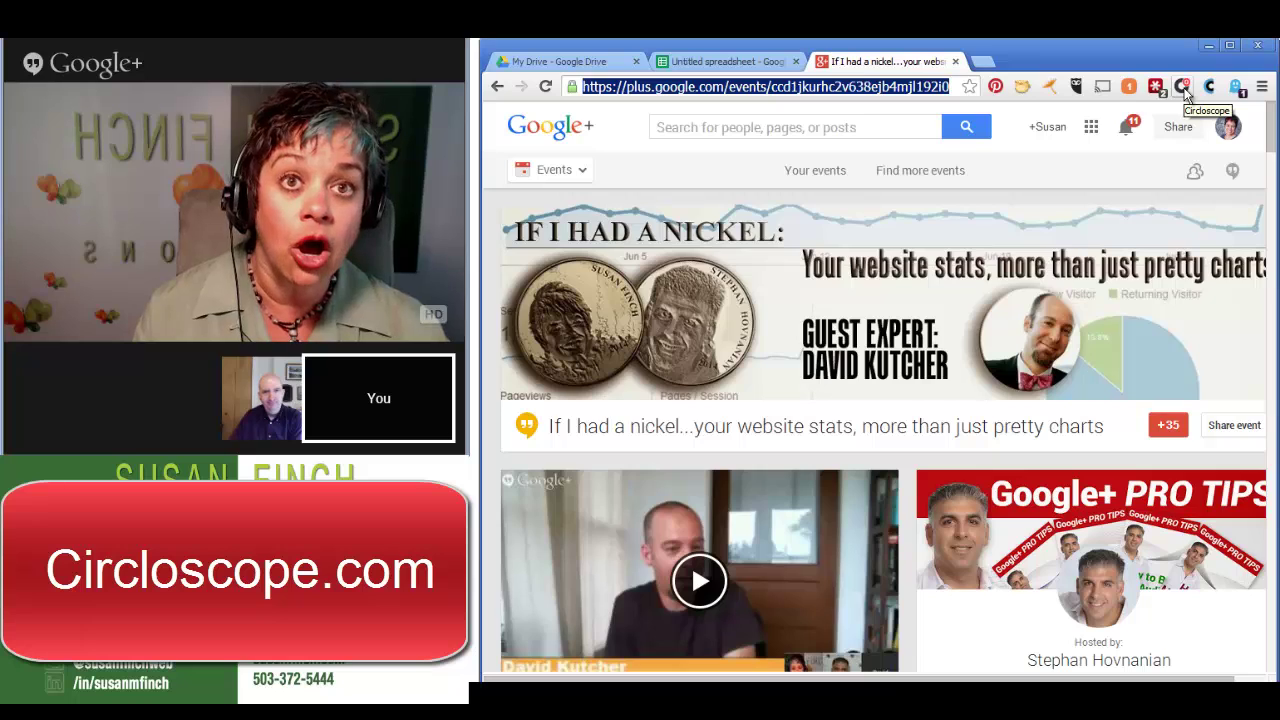
left_click(1183, 87)
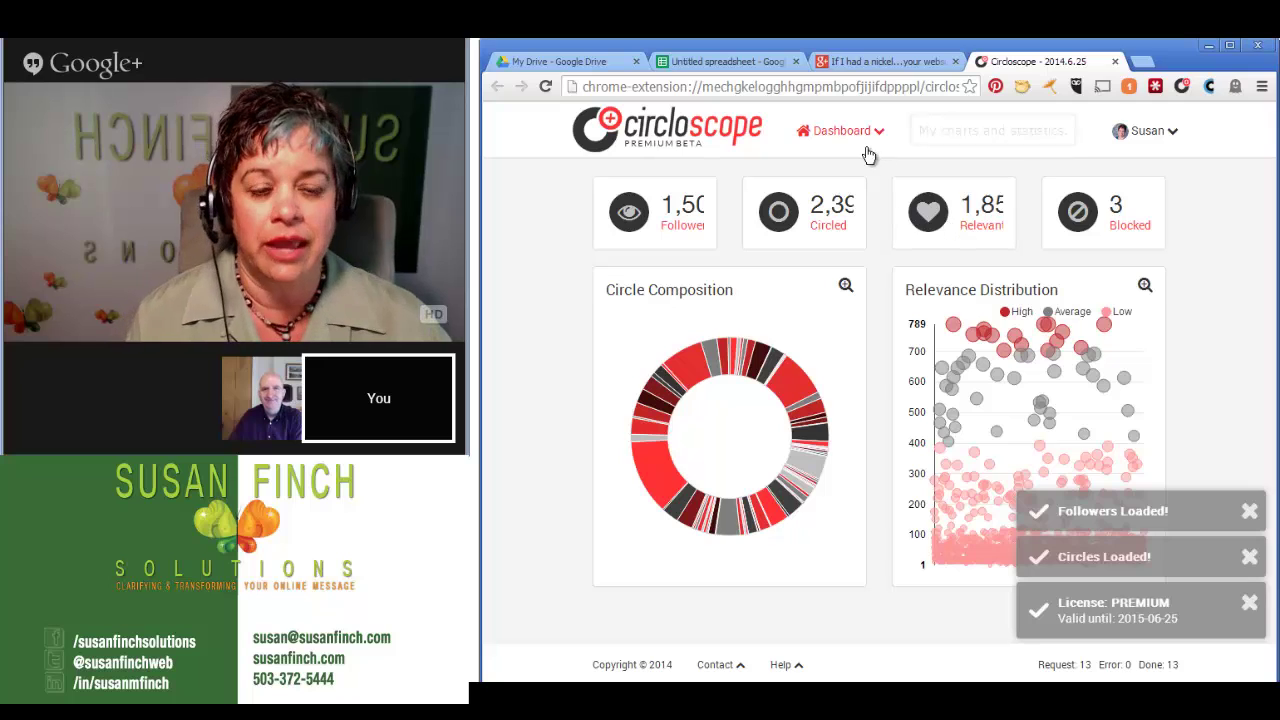
left_click(838, 133)
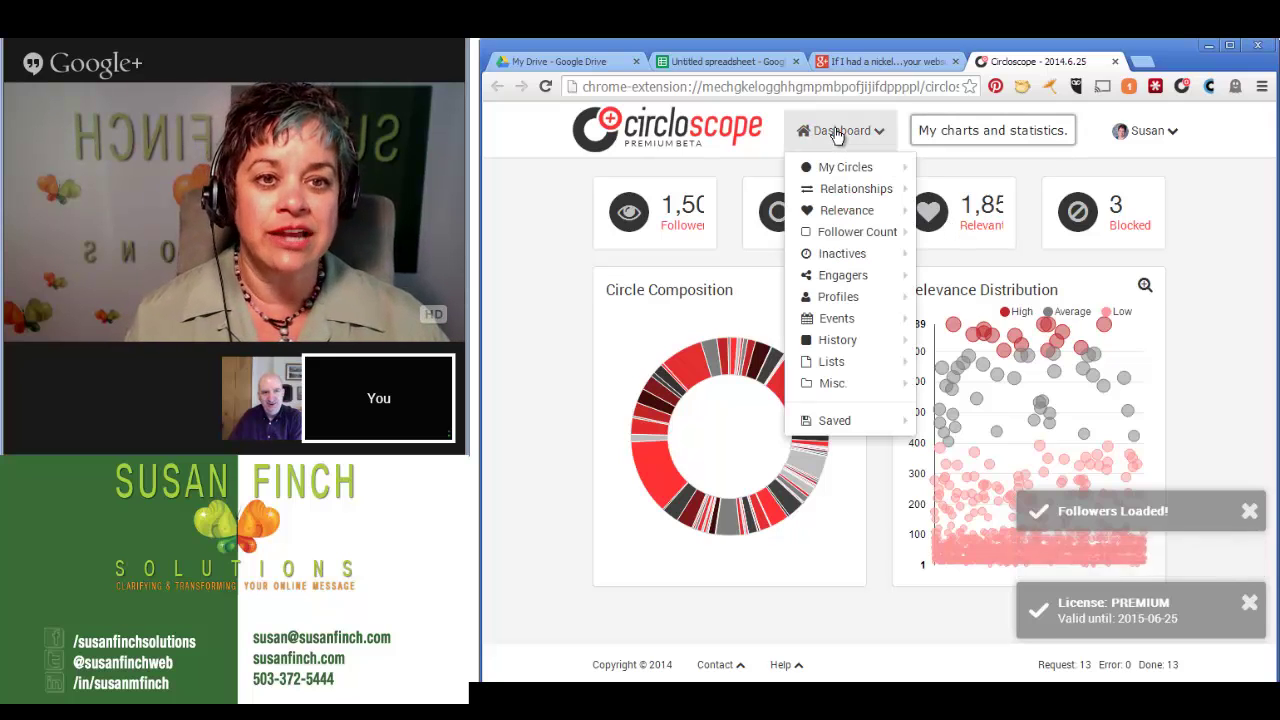
mouse_move(851, 320)
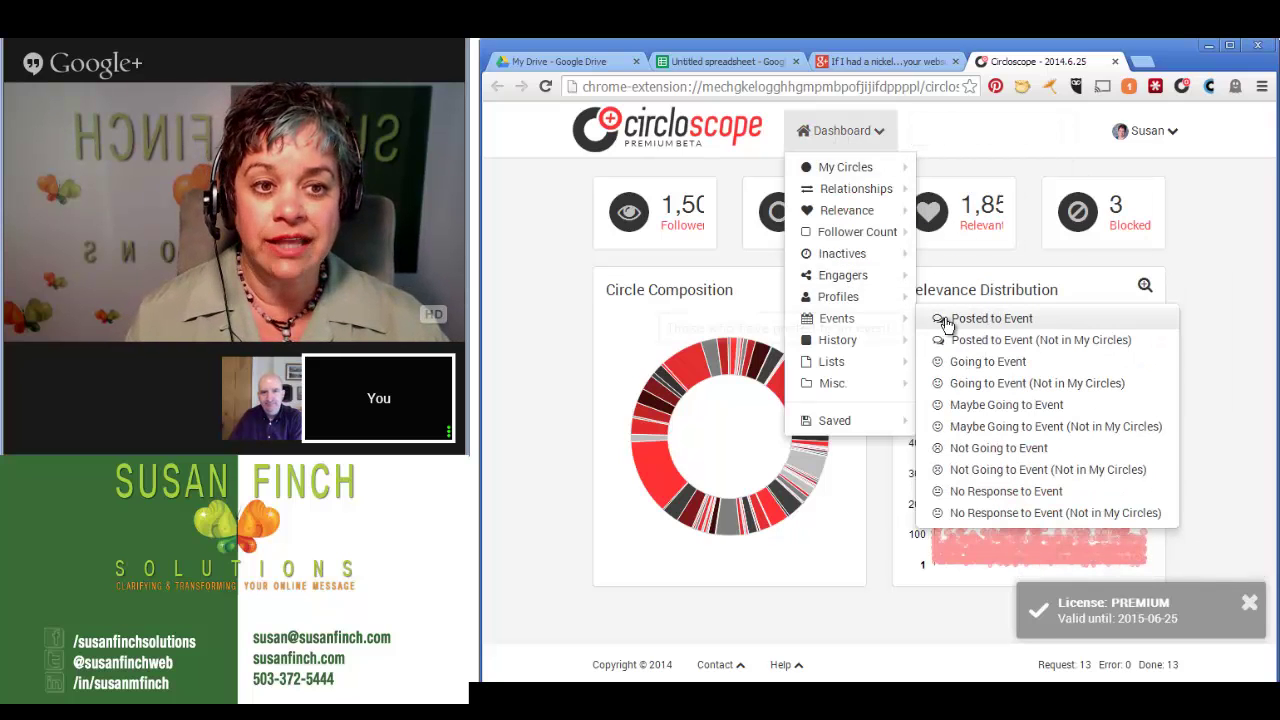
left_click(980, 322)
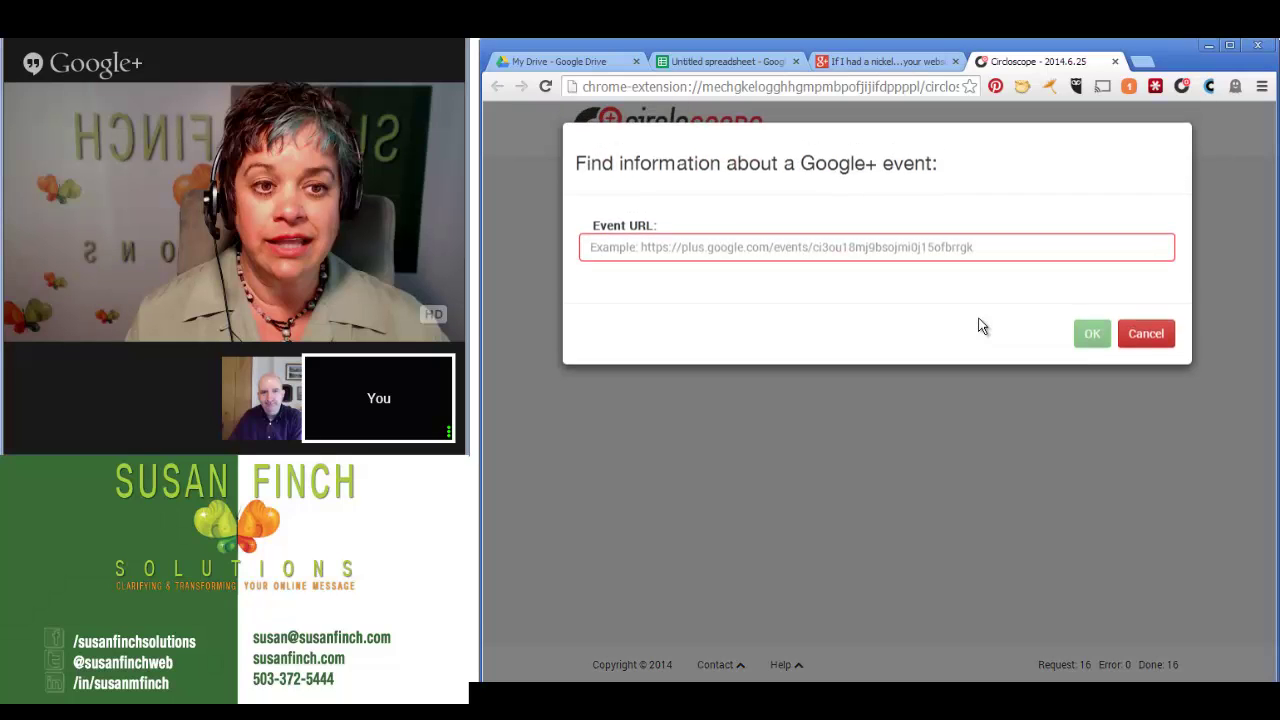
left_click(698, 251)
key("ctrl+v")
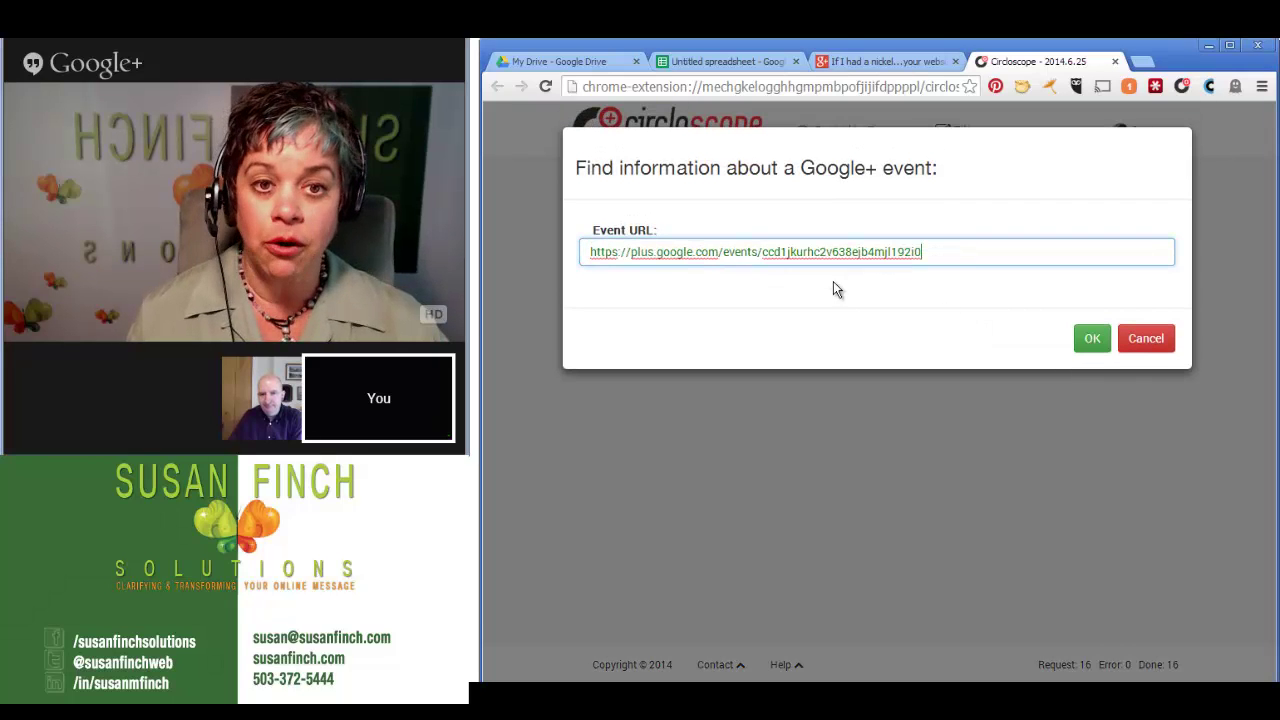
left_click(1092, 338)
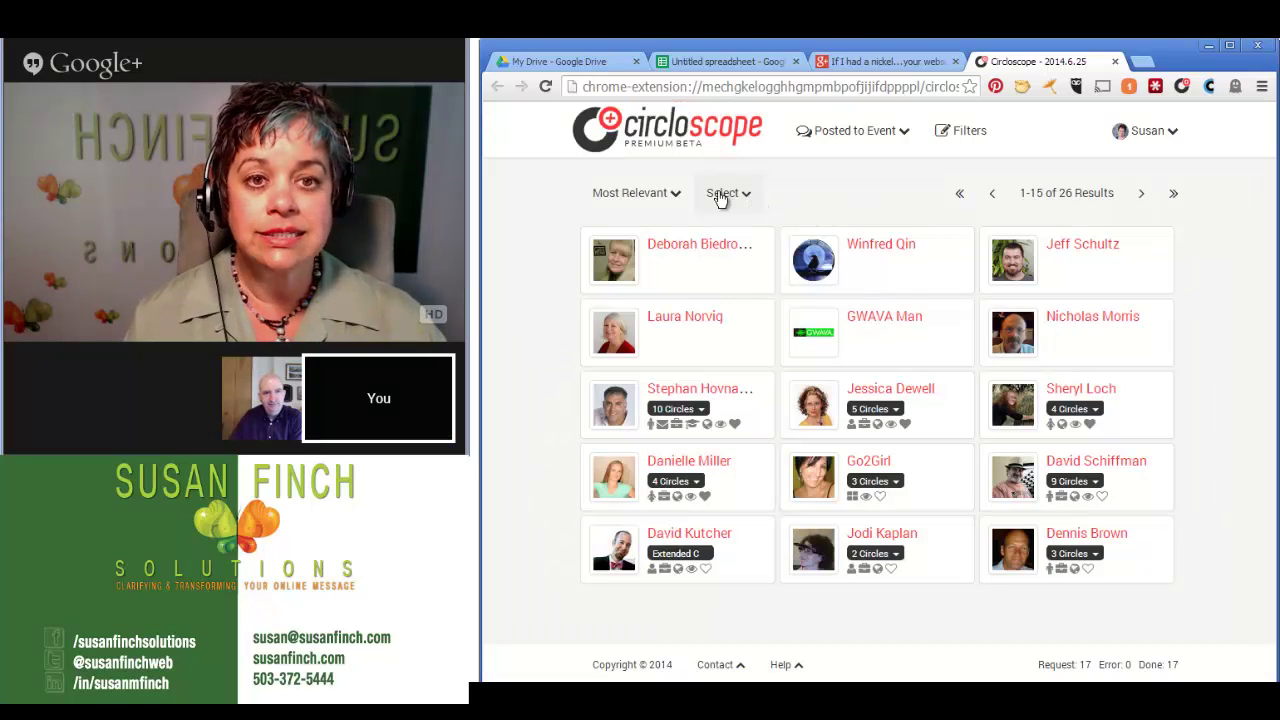
- Select all the people found and export them to CSV with the Name, +Mention and Email fields
left_click(725, 194)
left_click(741, 229)
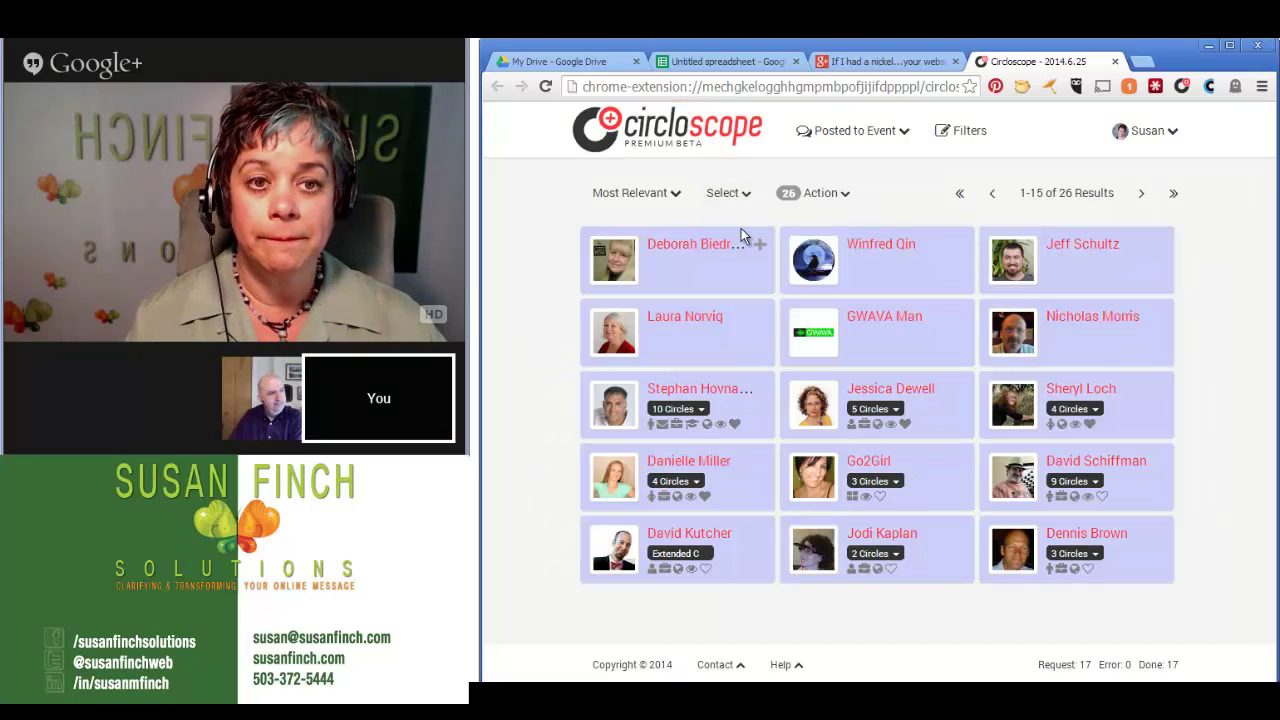
left_click(816, 193)
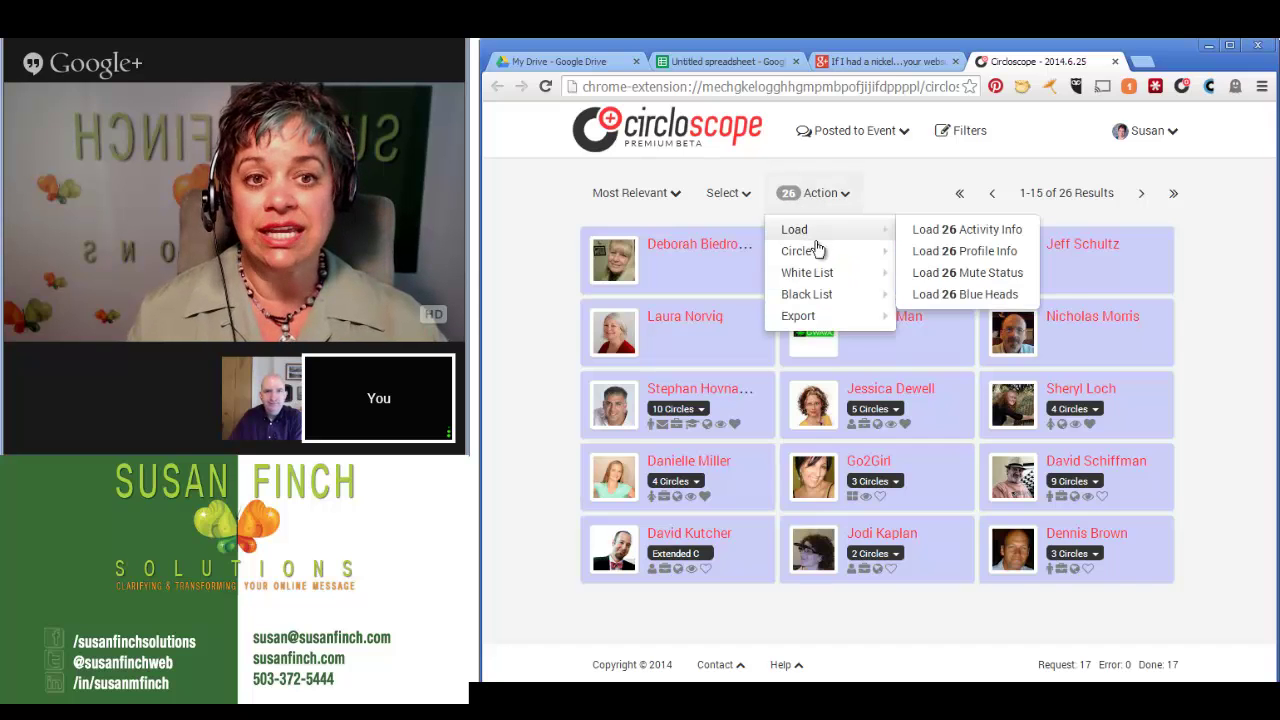
mouse_move(830, 316)
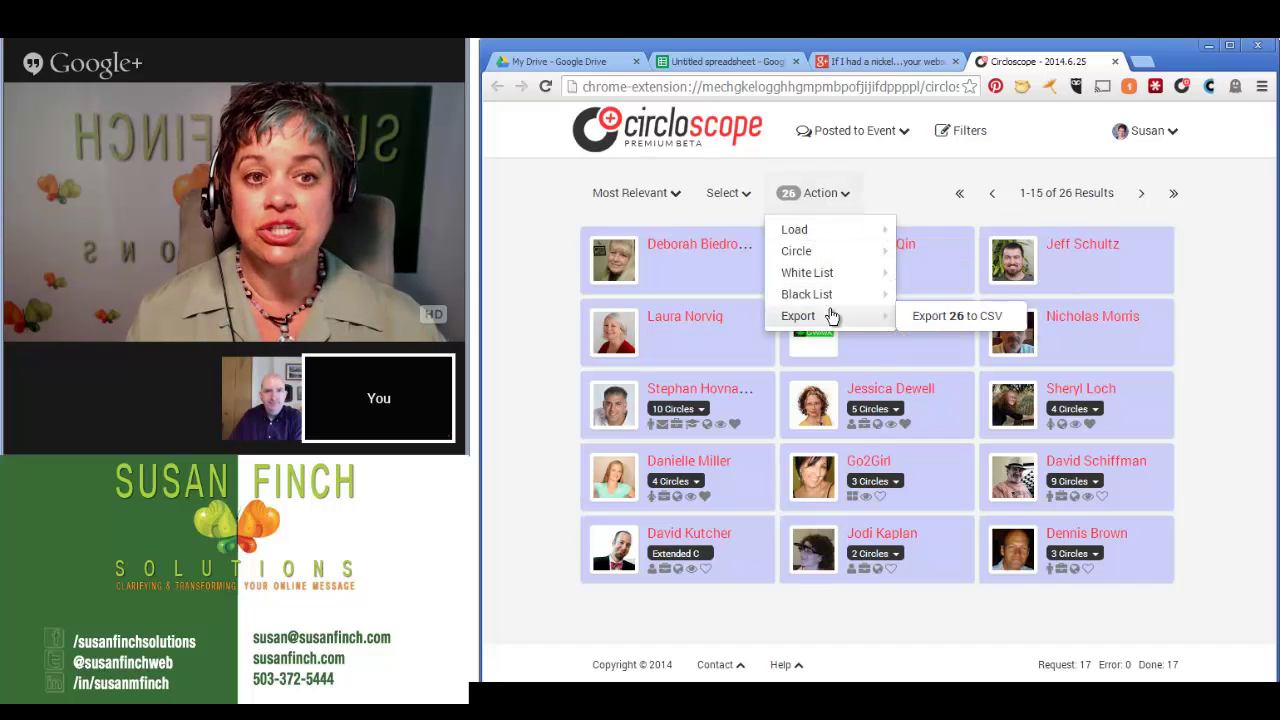
left_click(928, 318)
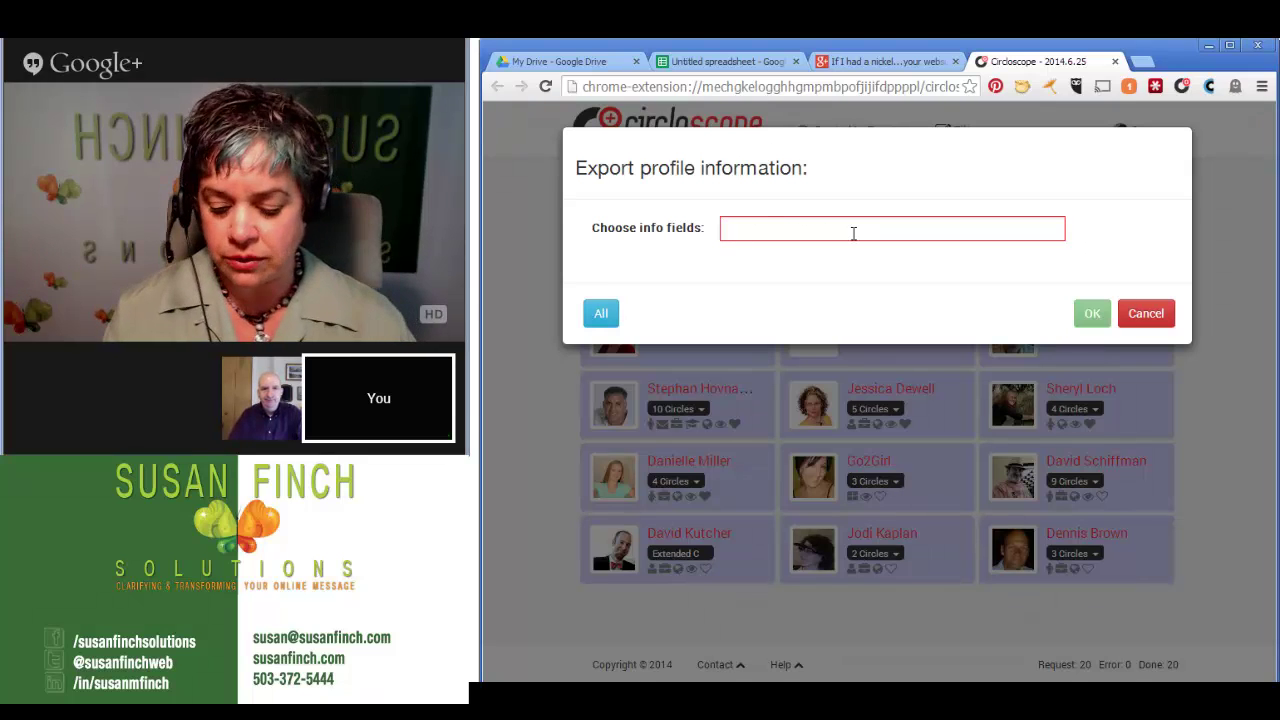
type("na")
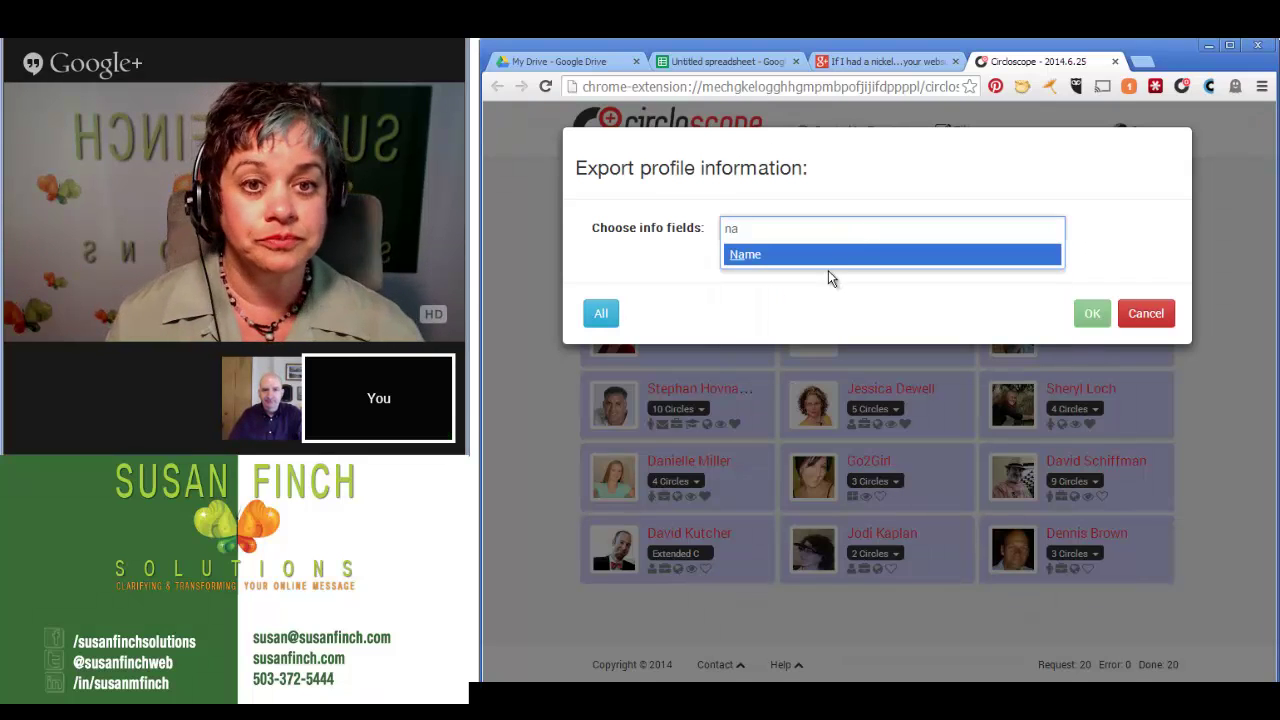
left_click(823, 256)
left_click(831, 229)
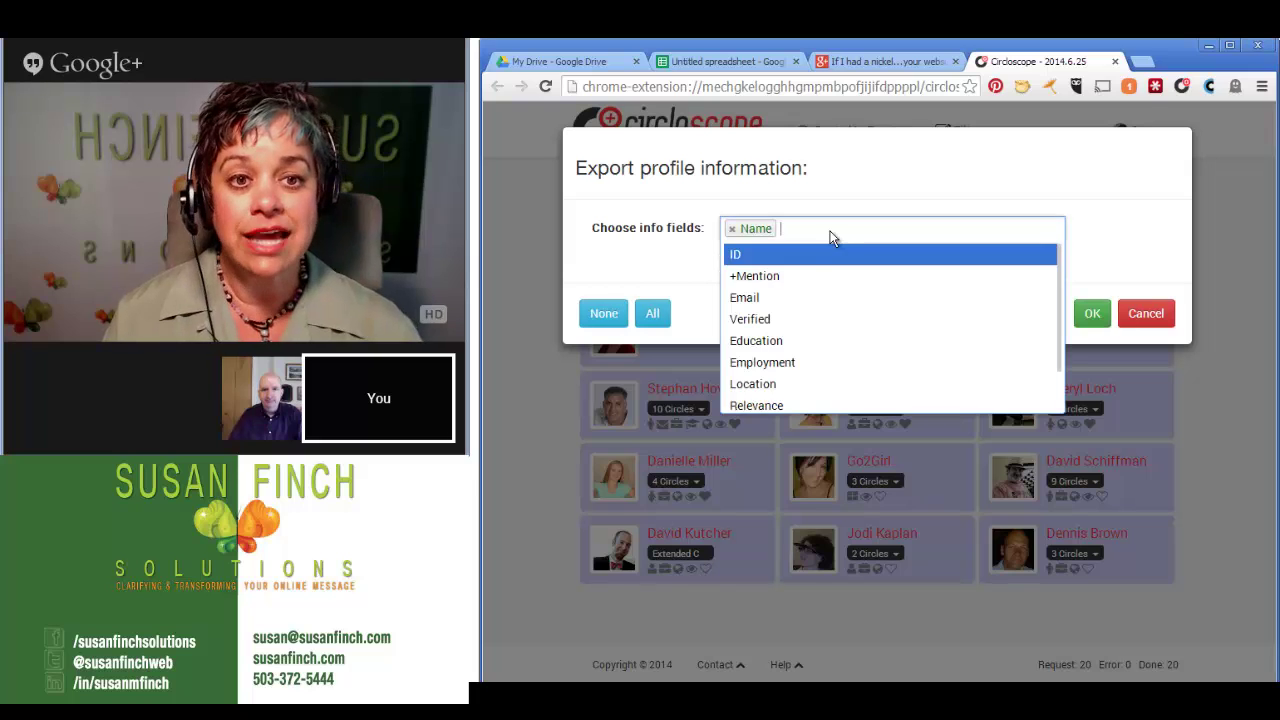
left_click(773, 281)
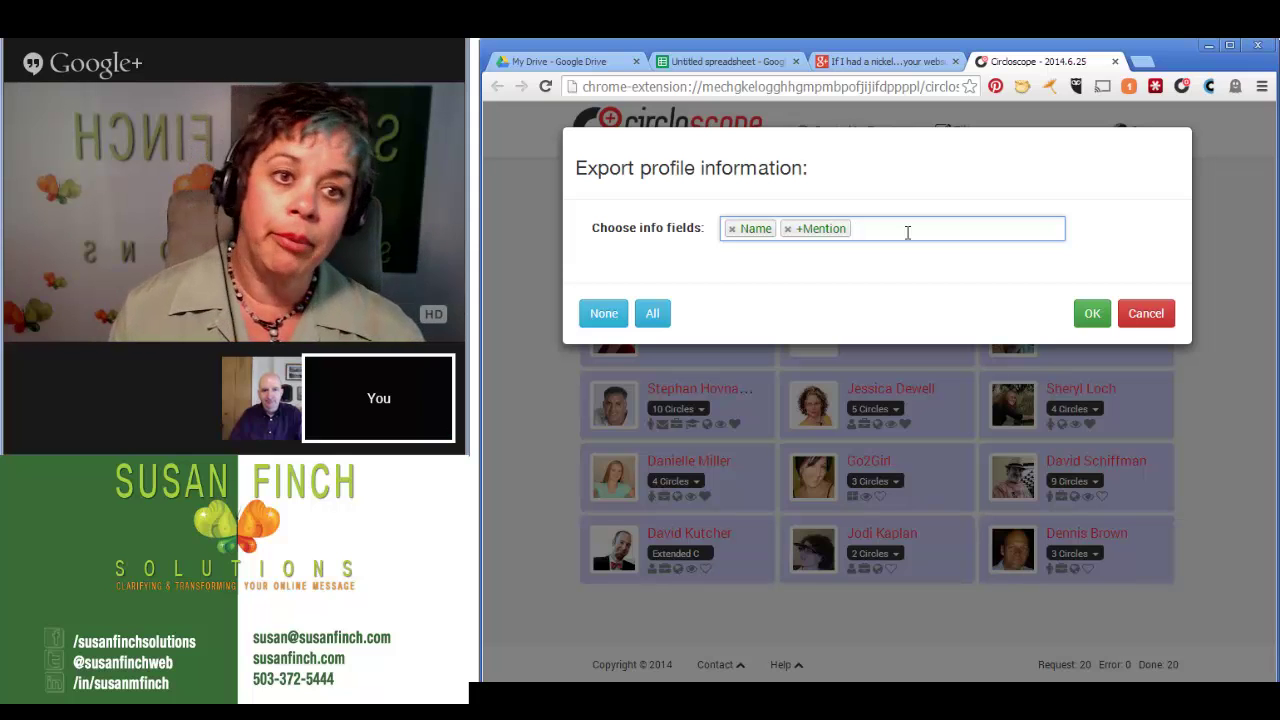
left_click(906, 232)
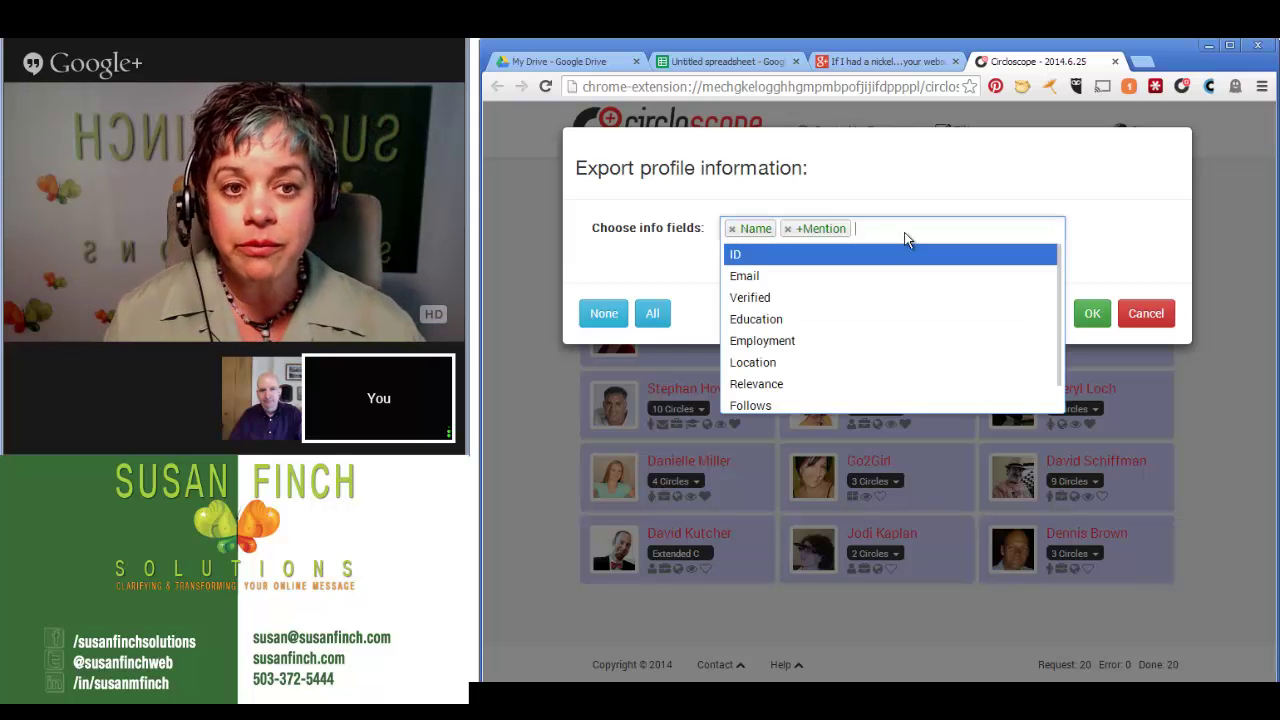
left_click(760, 276)
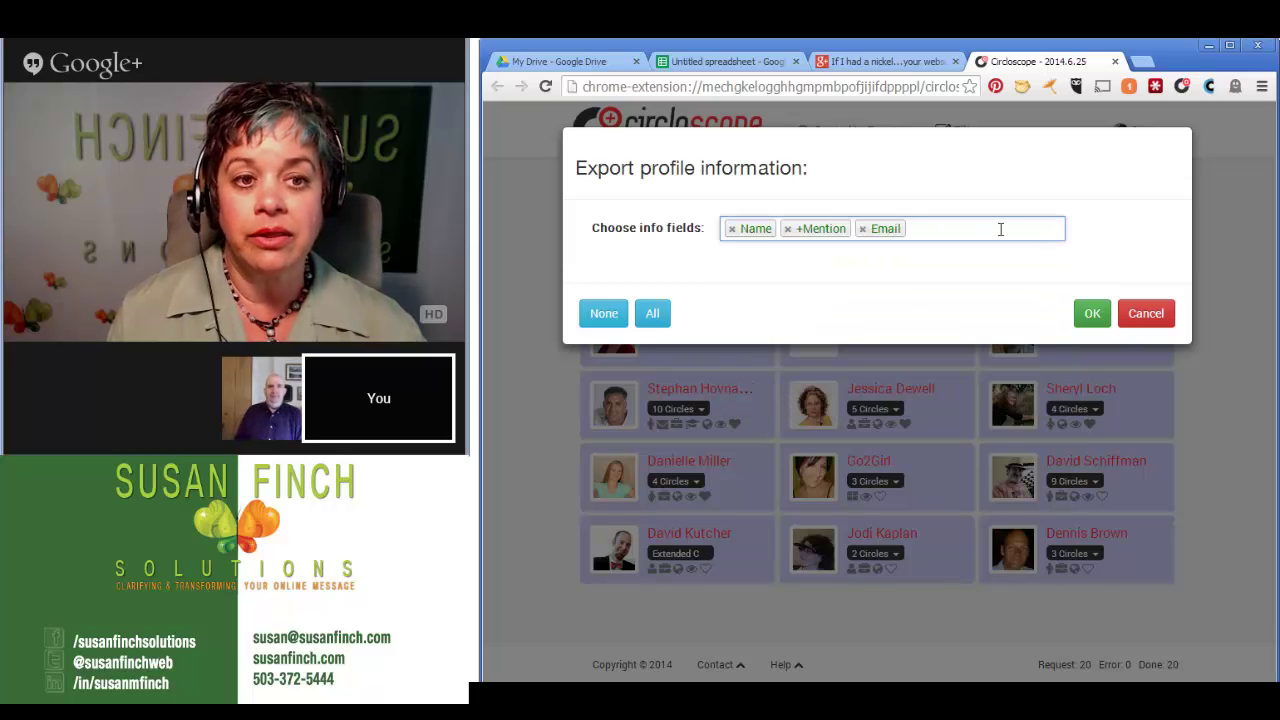
left_click(1092, 315)
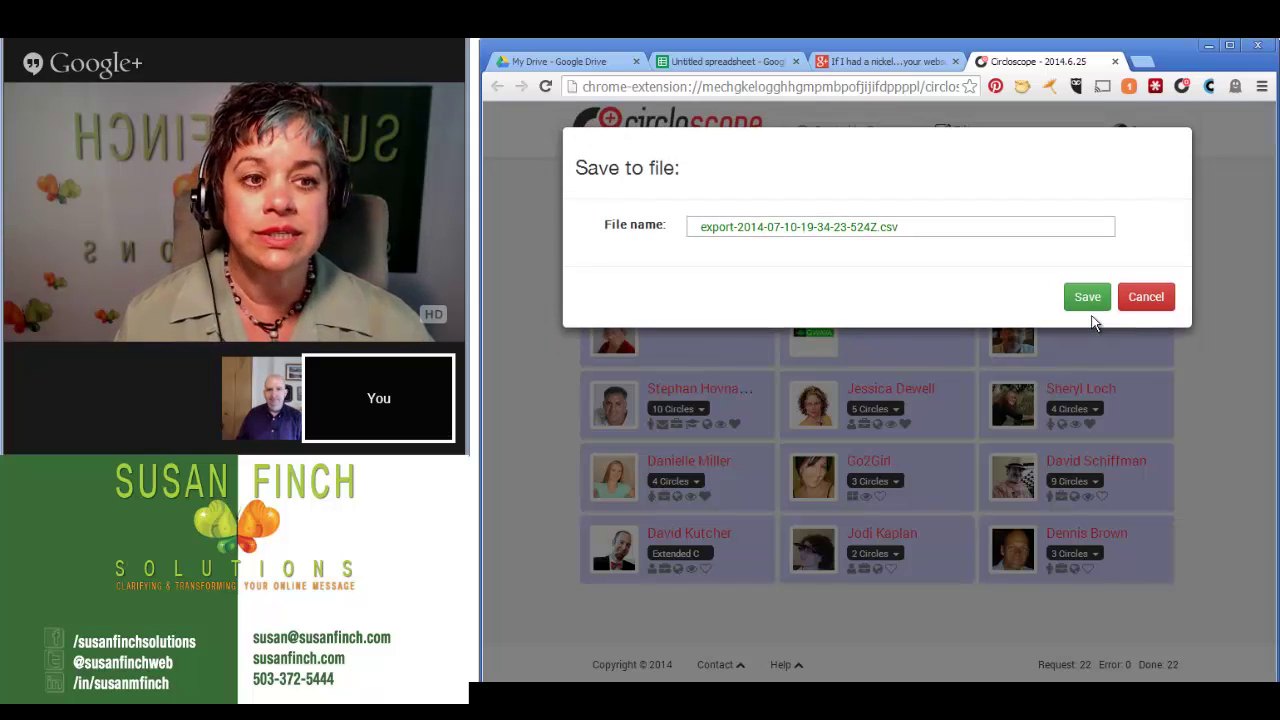
left_click(951, 224)
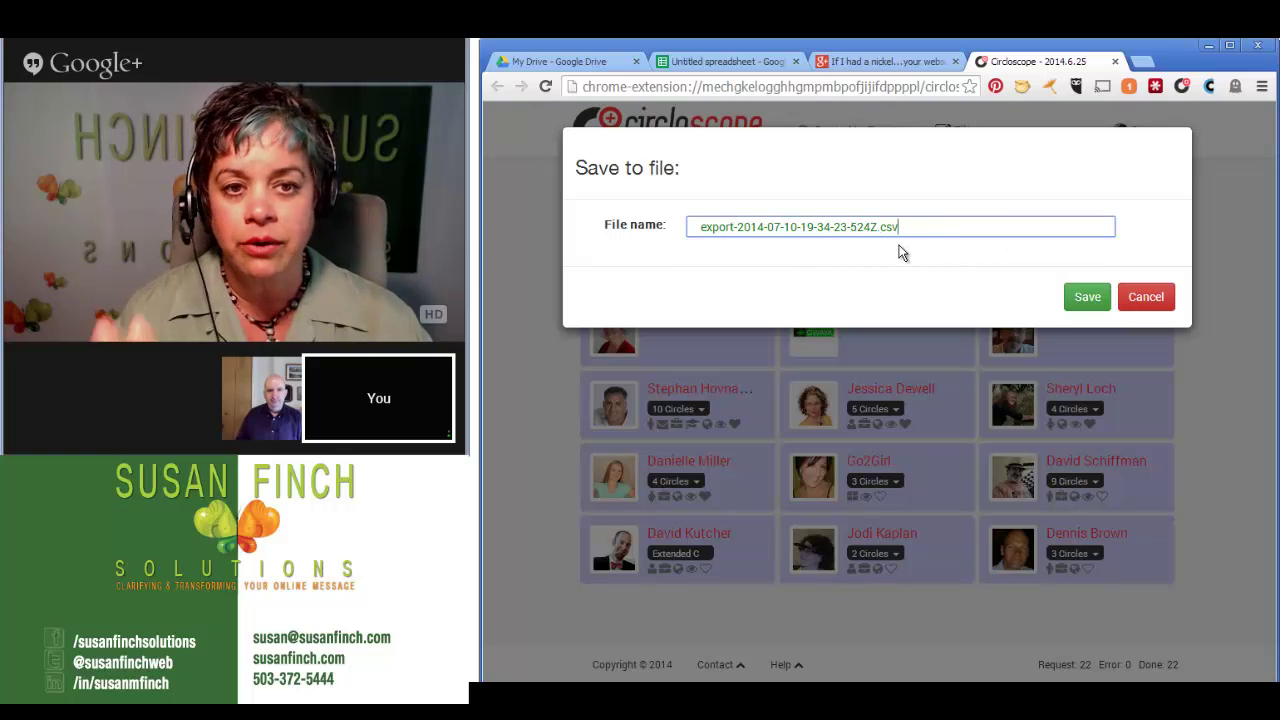
left_click(1087, 297)
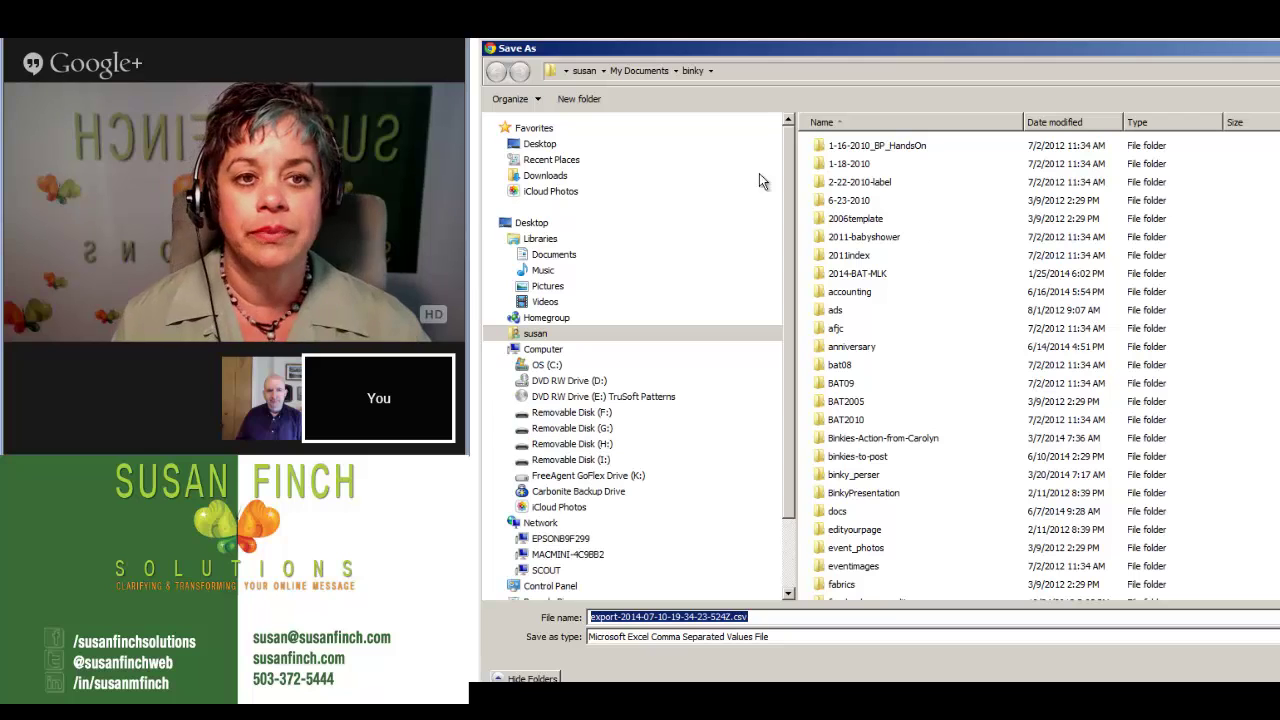
left_click(551, 161)
double_click(866, 276)
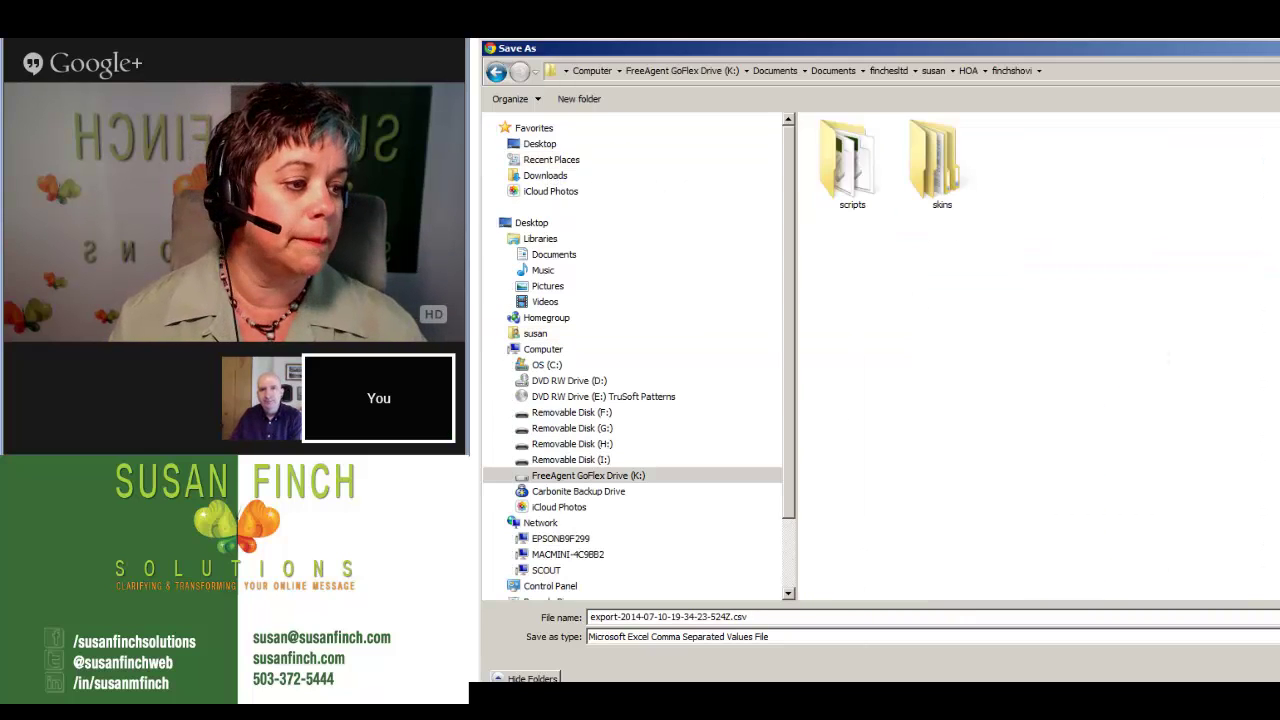
key("Return")
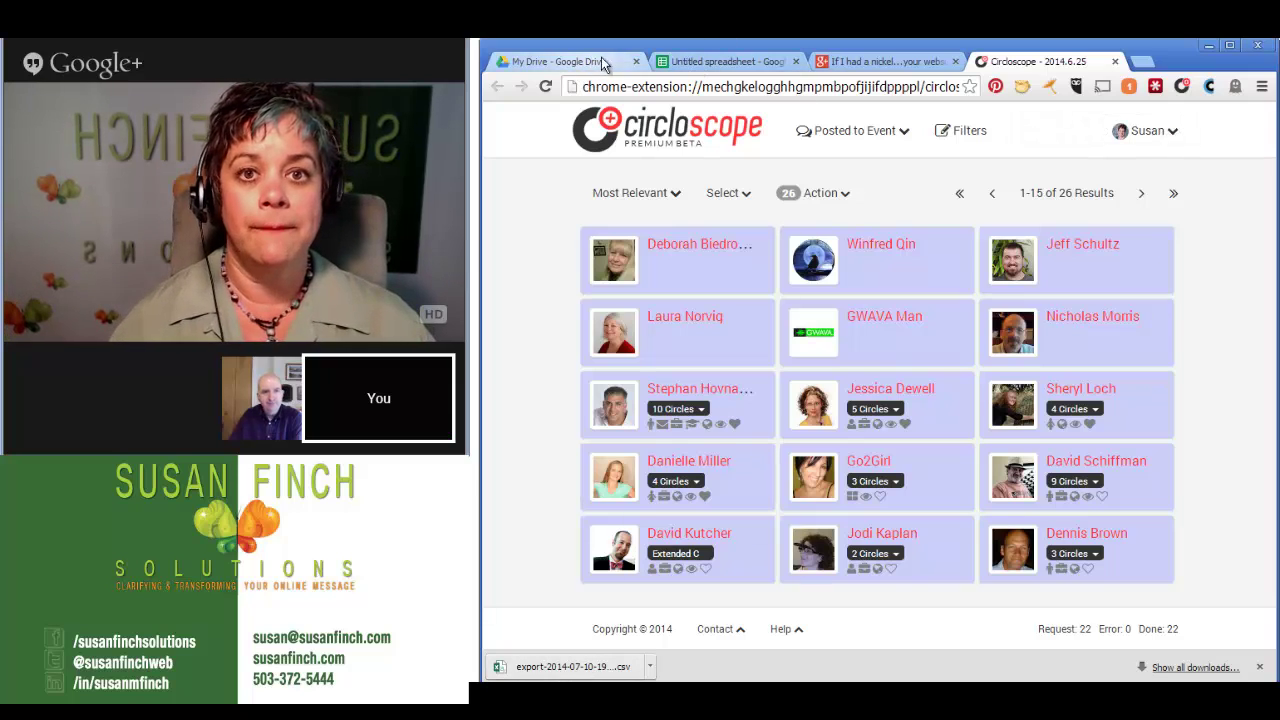
left_click(715, 63)
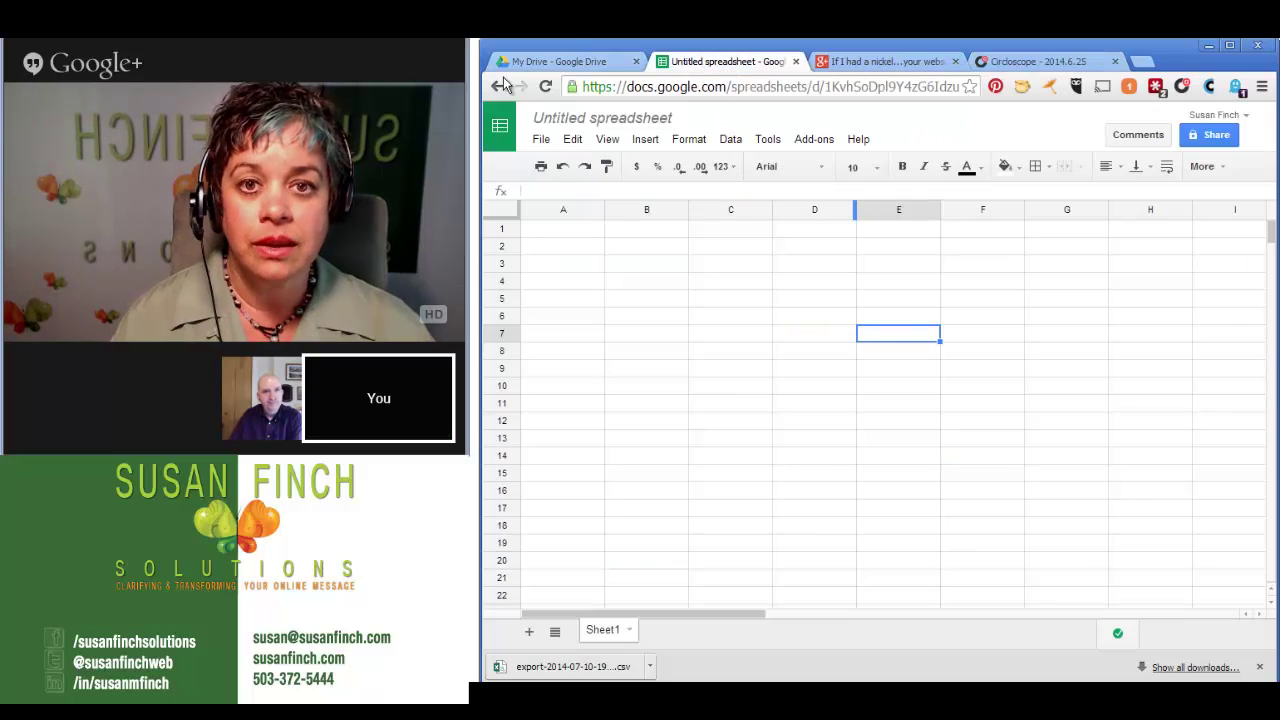
left_click(545, 62)
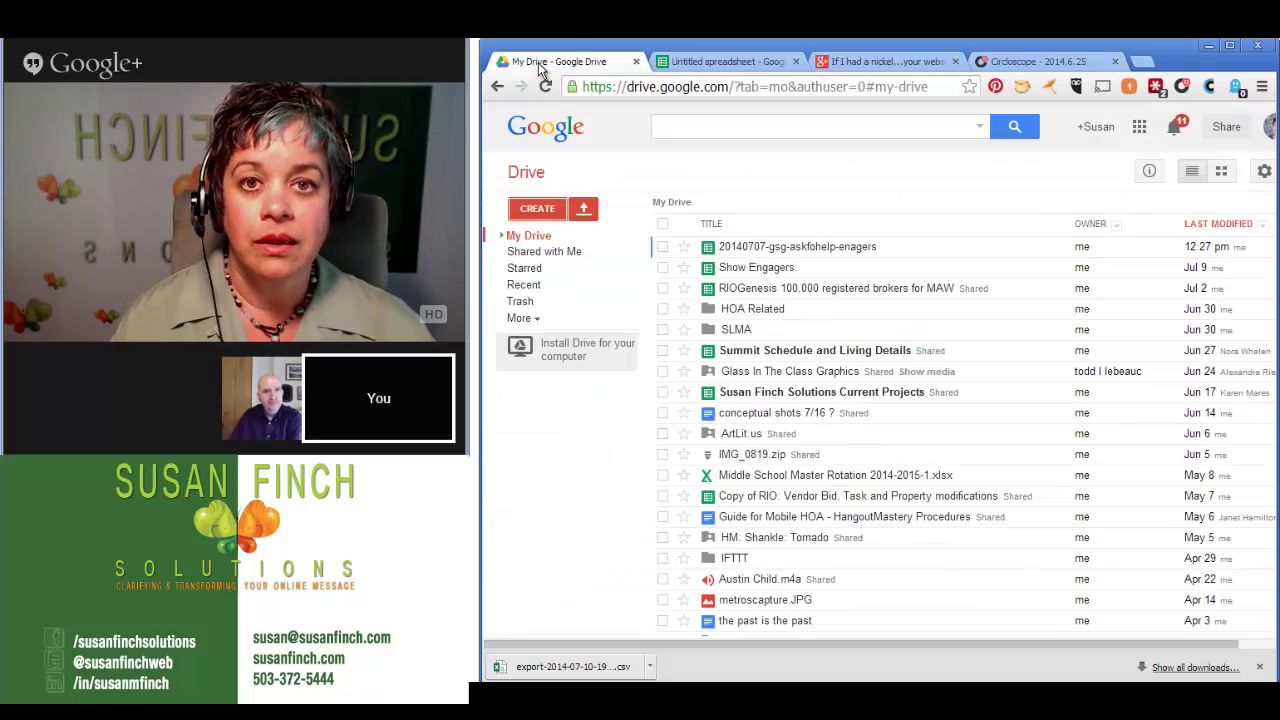
left_click(538, 210)
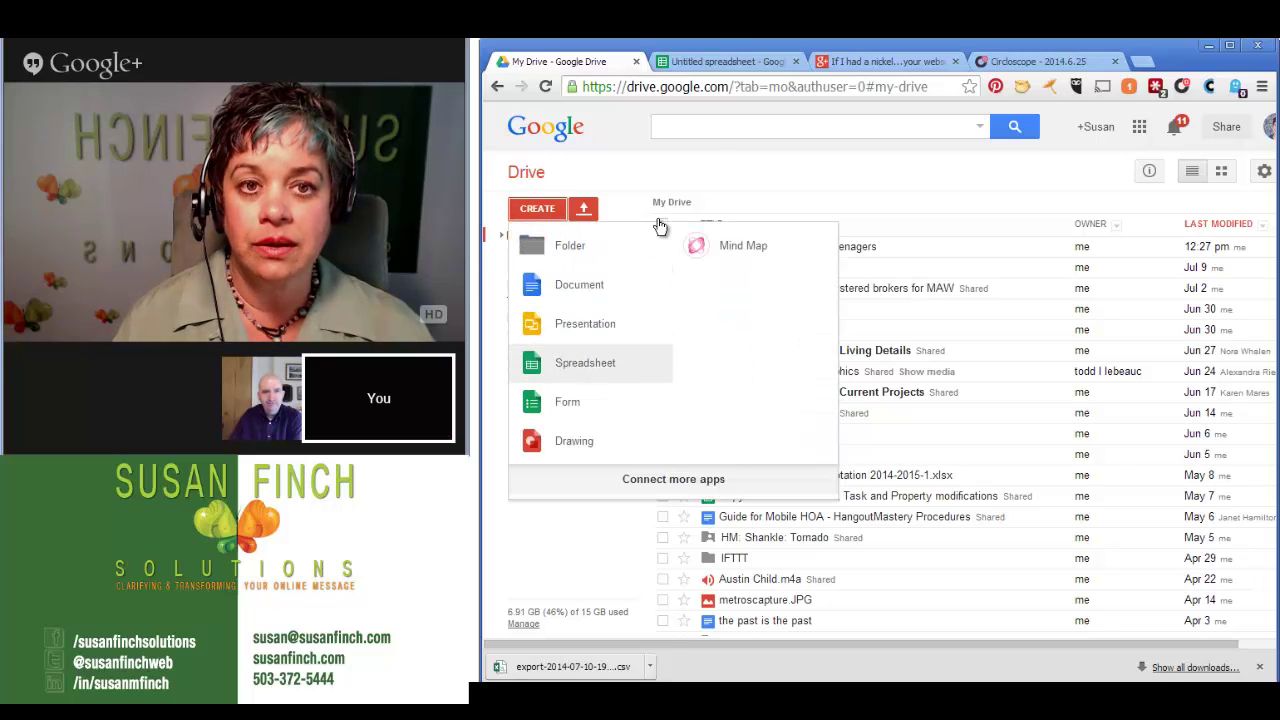
left_click(718, 58)
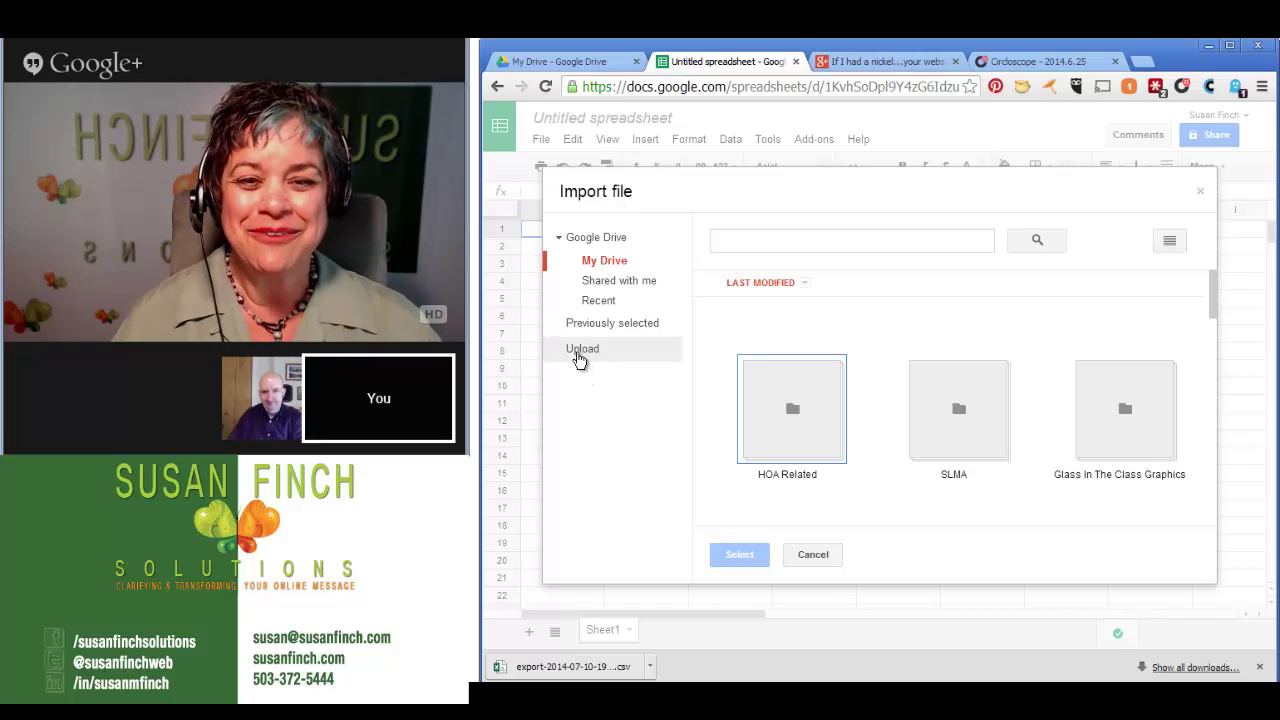
left_click(579, 354)
left_click(945, 398)
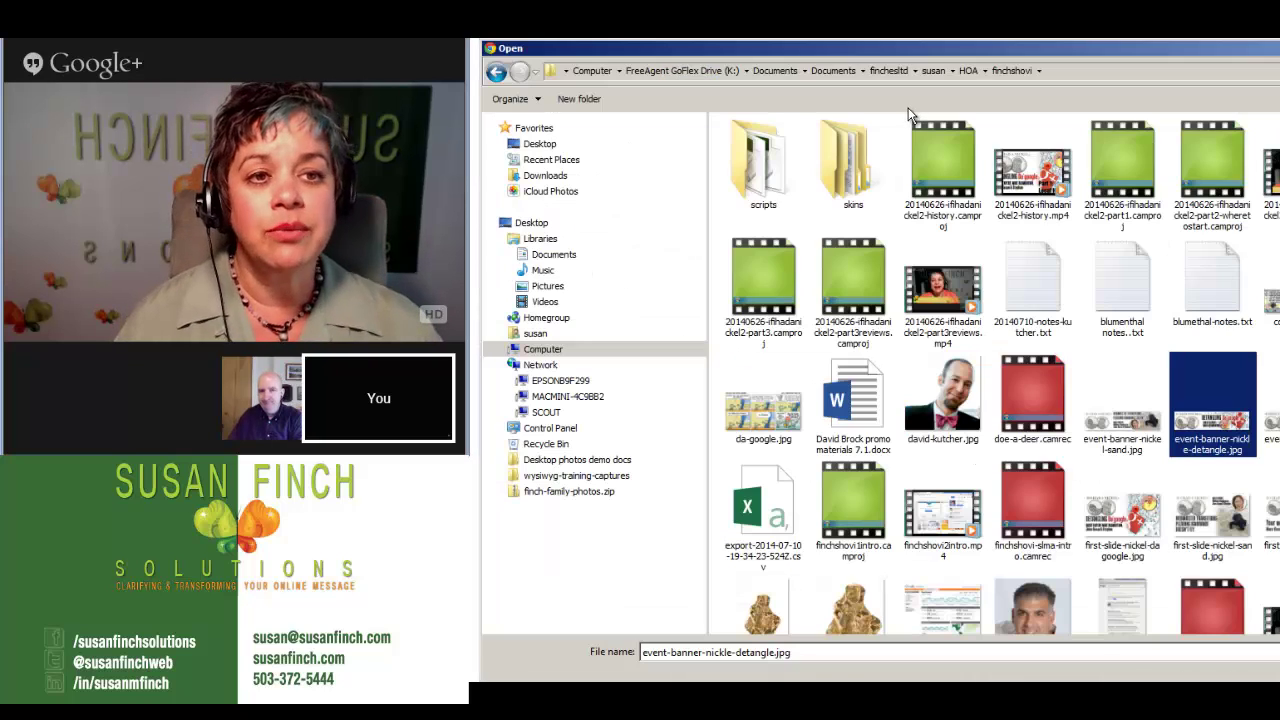
left_click(778, 522)
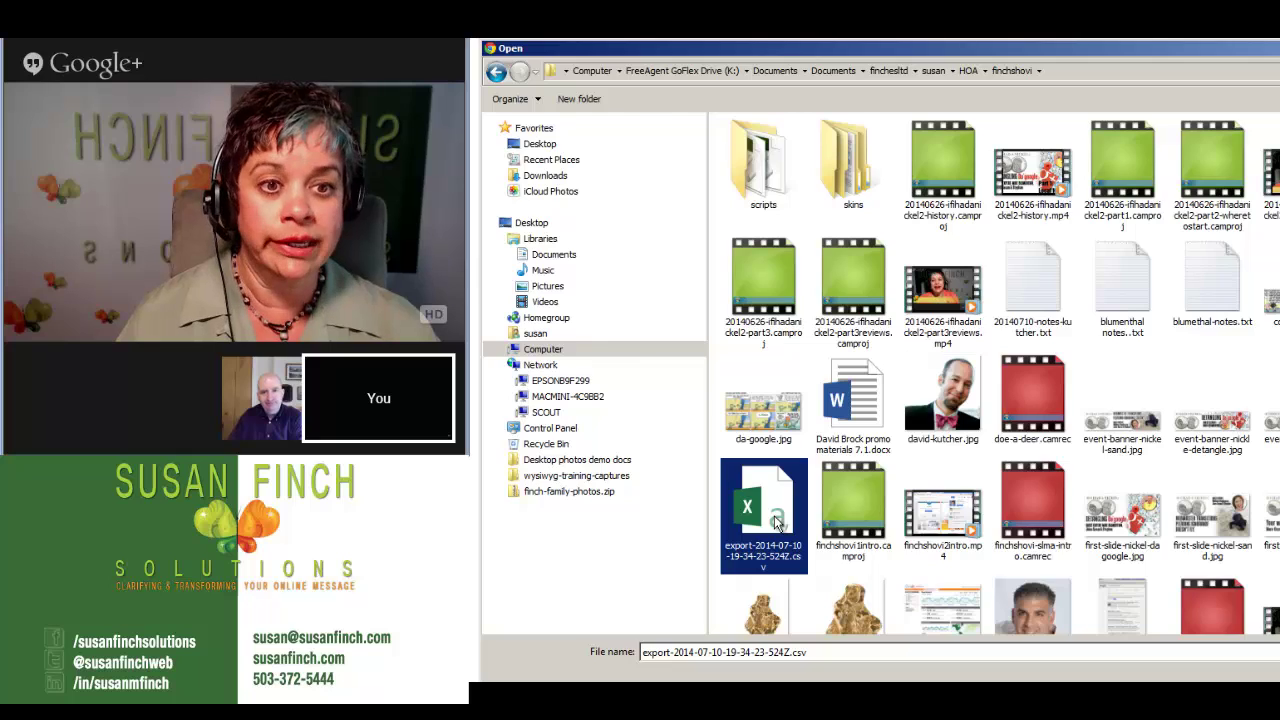
double_click(778, 522)
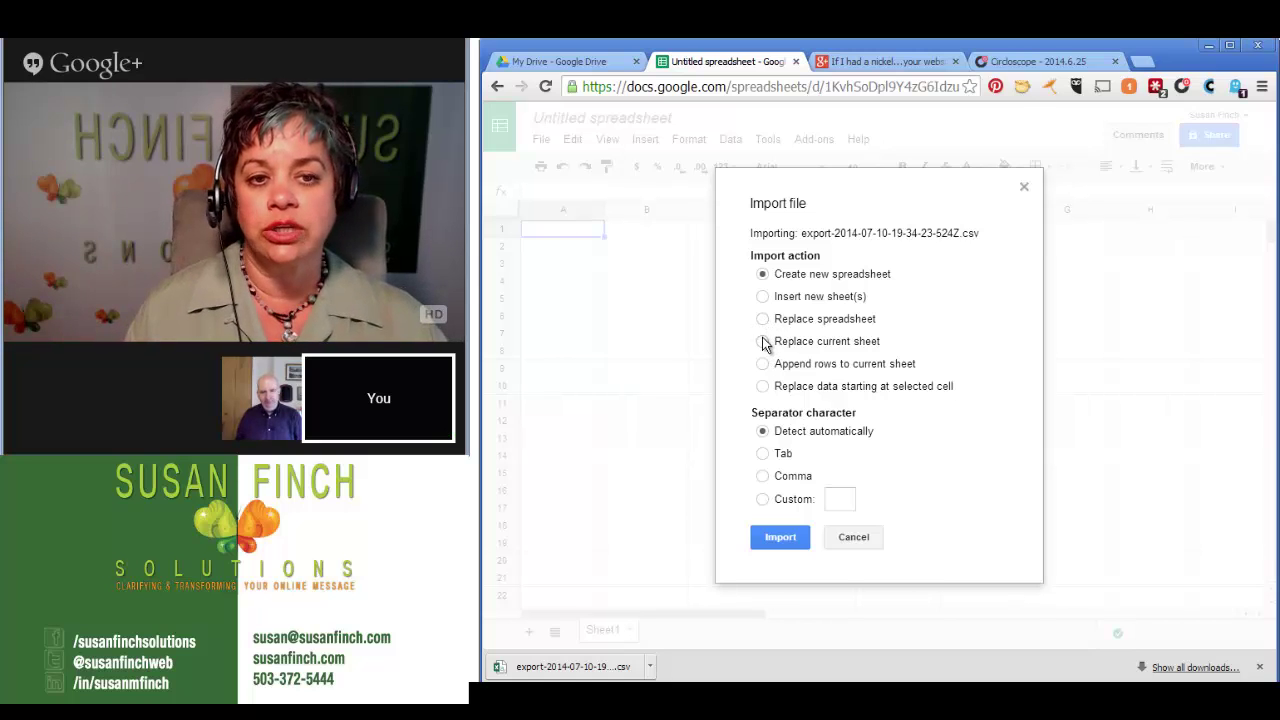
- Import the CSV file with the Insert new sheet(s) action and the separator detected automatically
left_click(763, 342)
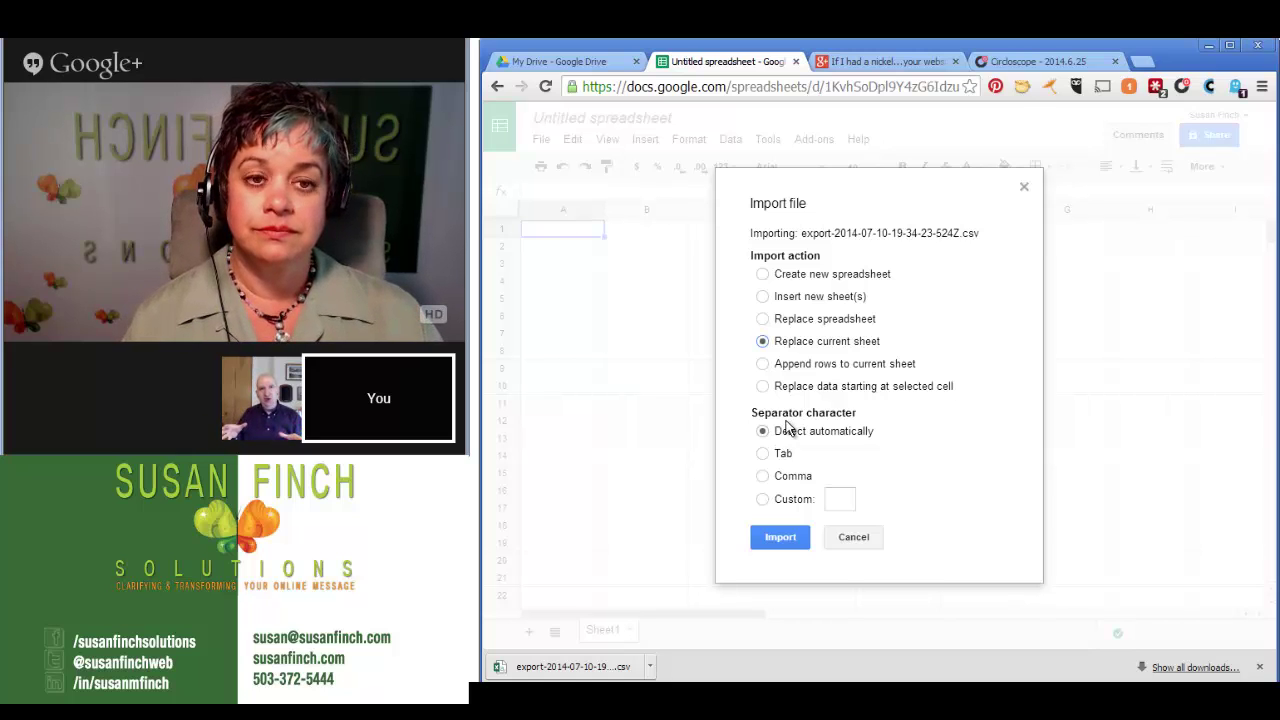
left_click(763, 296)
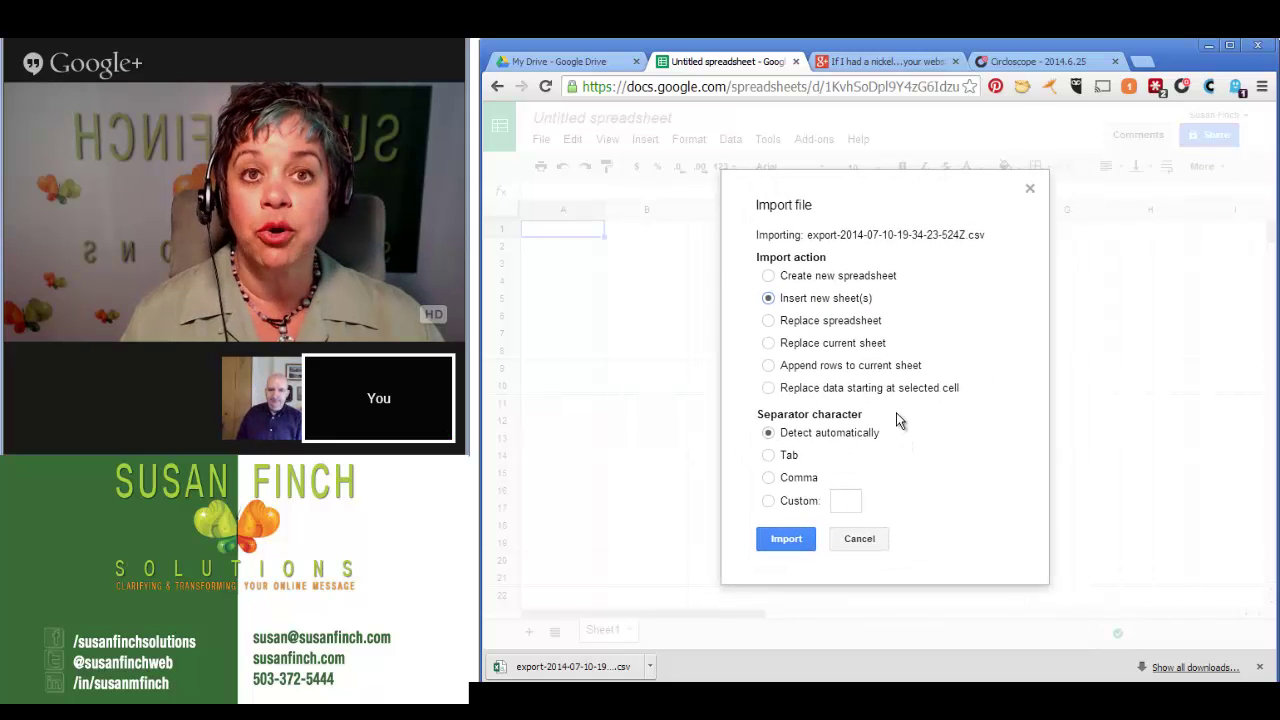
left_click(786, 540)
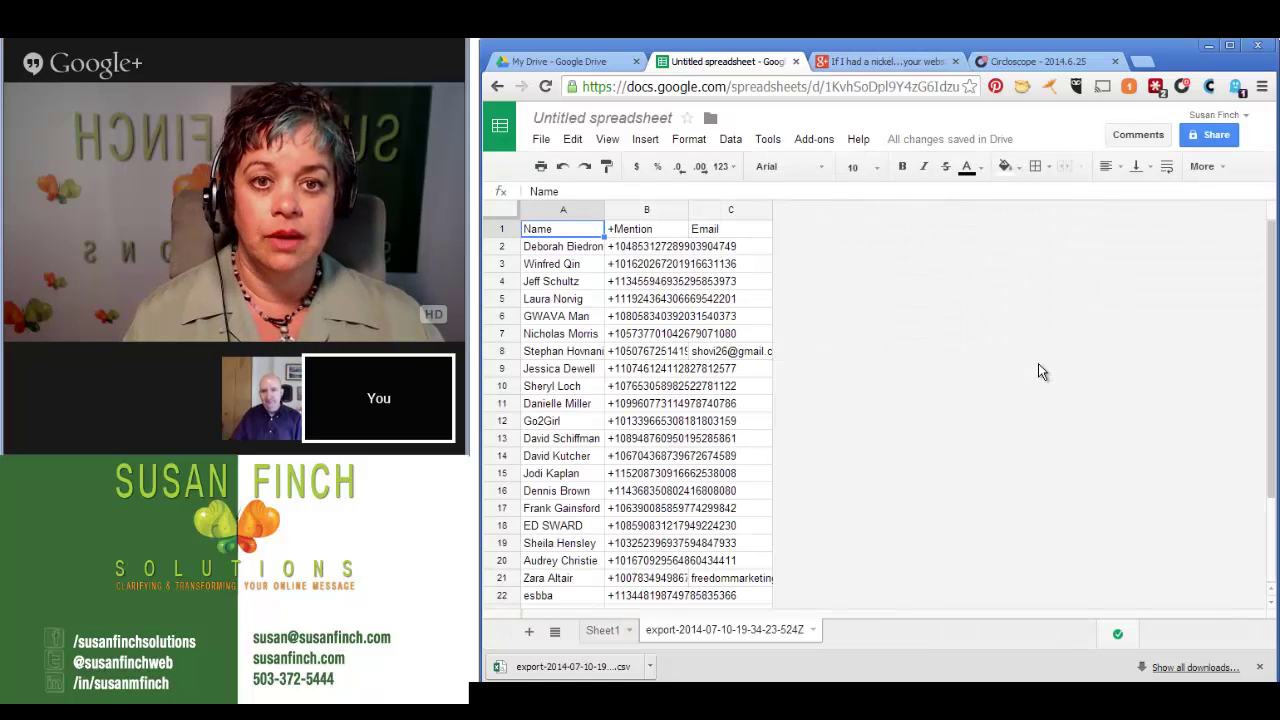
- Widen the +Mention and Email columns and copy all the +Mention values from B2 to B27
left_click_drag(770, 210, 1016, 210)
left_click_drag(687, 213, 848, 213)
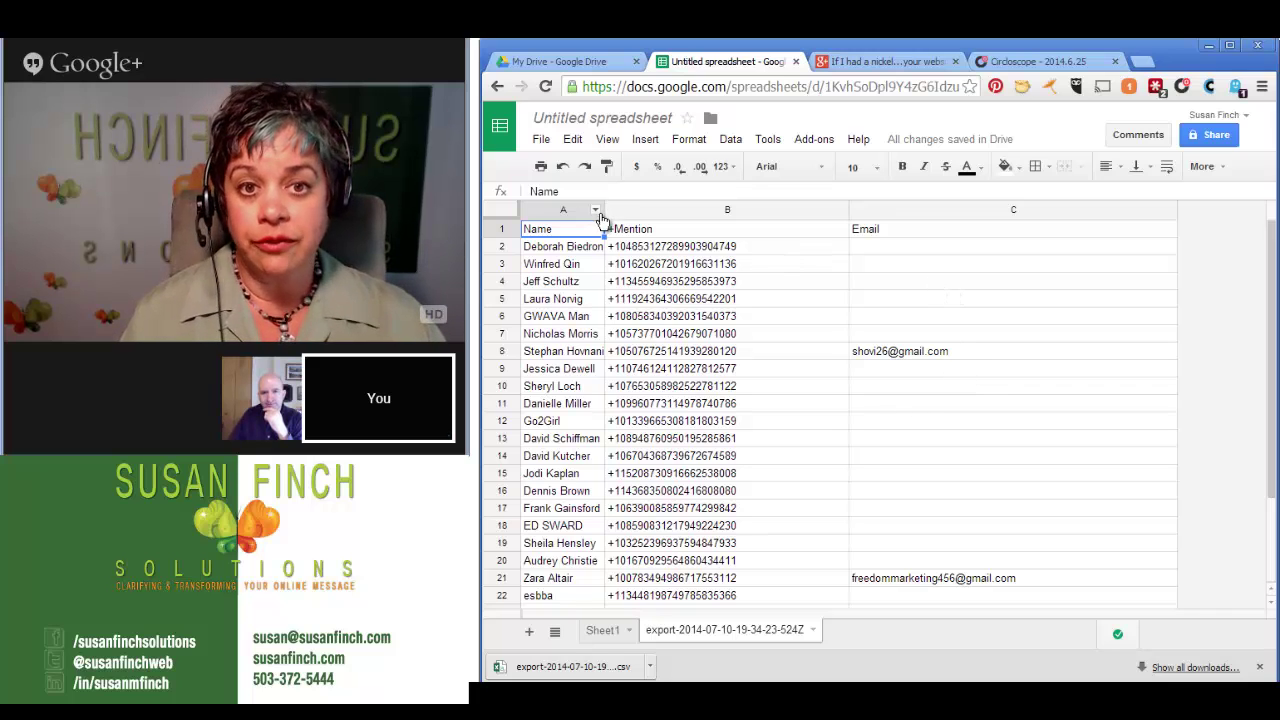
left_click(665, 250)
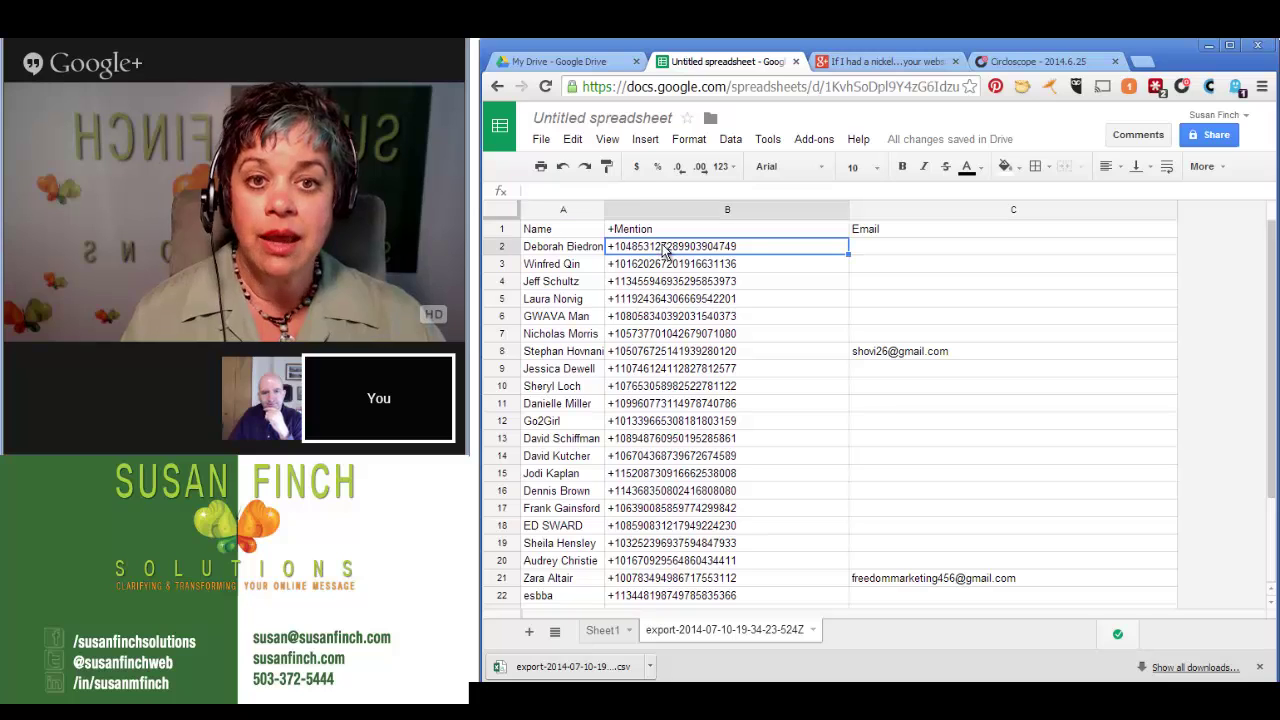
left_click_drag(760, 246, 775, 637)
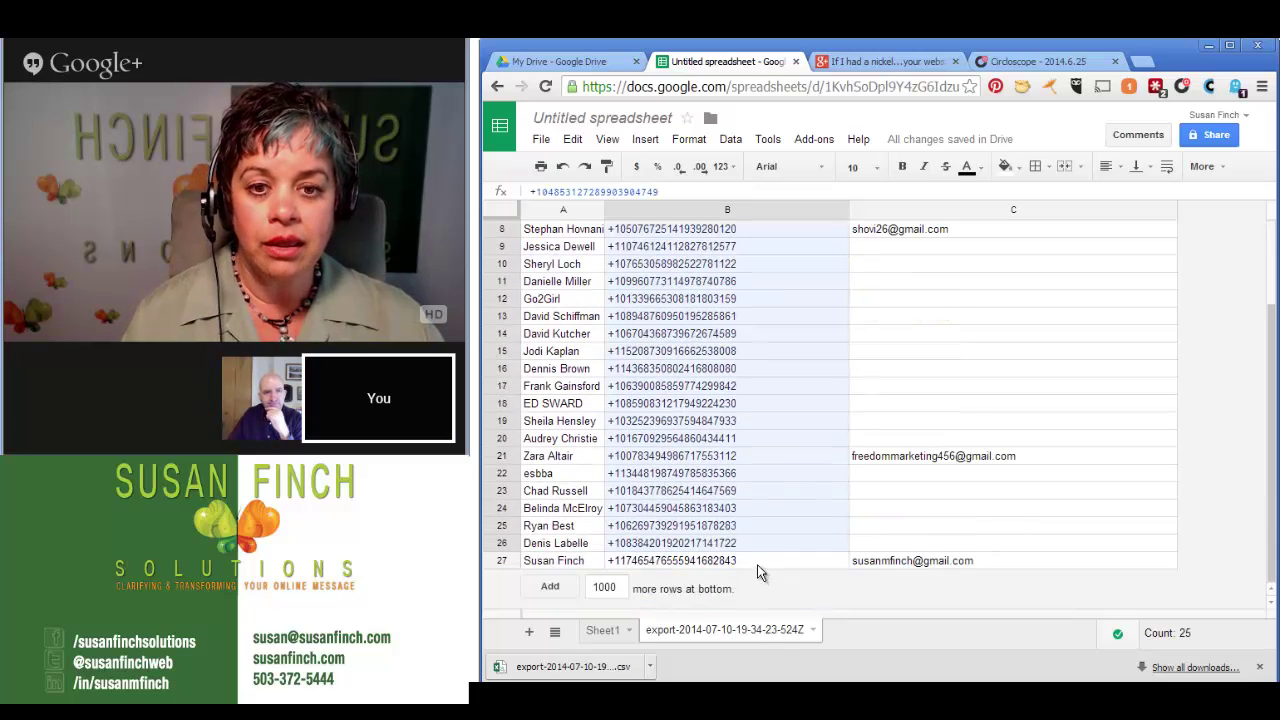
left_click_drag(743, 558, 746, 560)
key("ctrl+c")
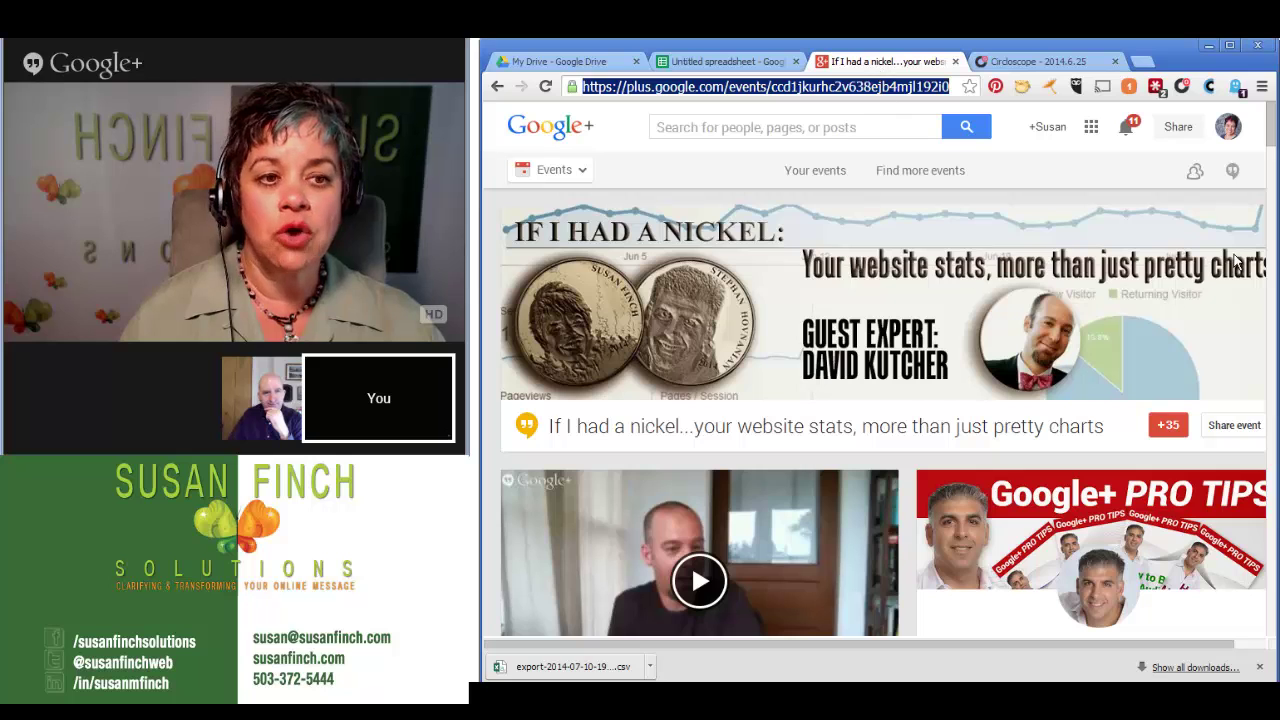
- Write the event post "We are so glad you joined us today! Thank you for your time and input! You are the best!" and paste the copied +Mentions
left_click_drag(1273, 135, 1277, 175)
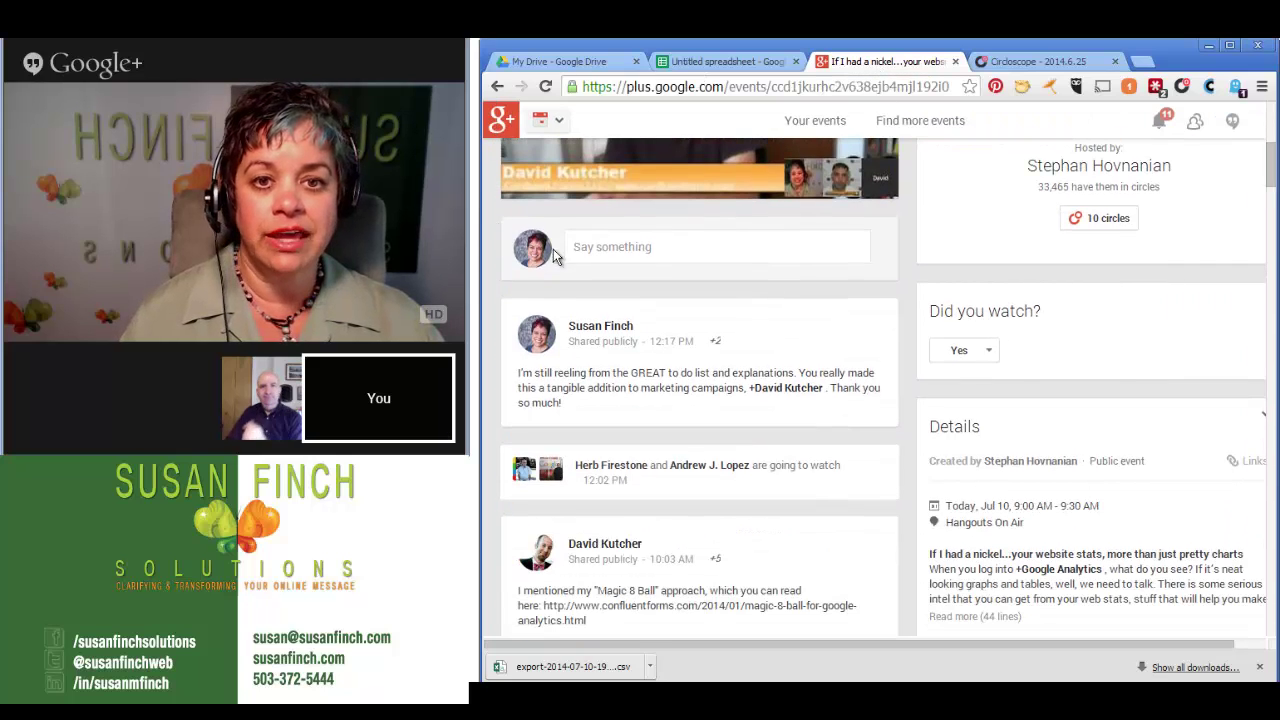
left_click(640, 249)
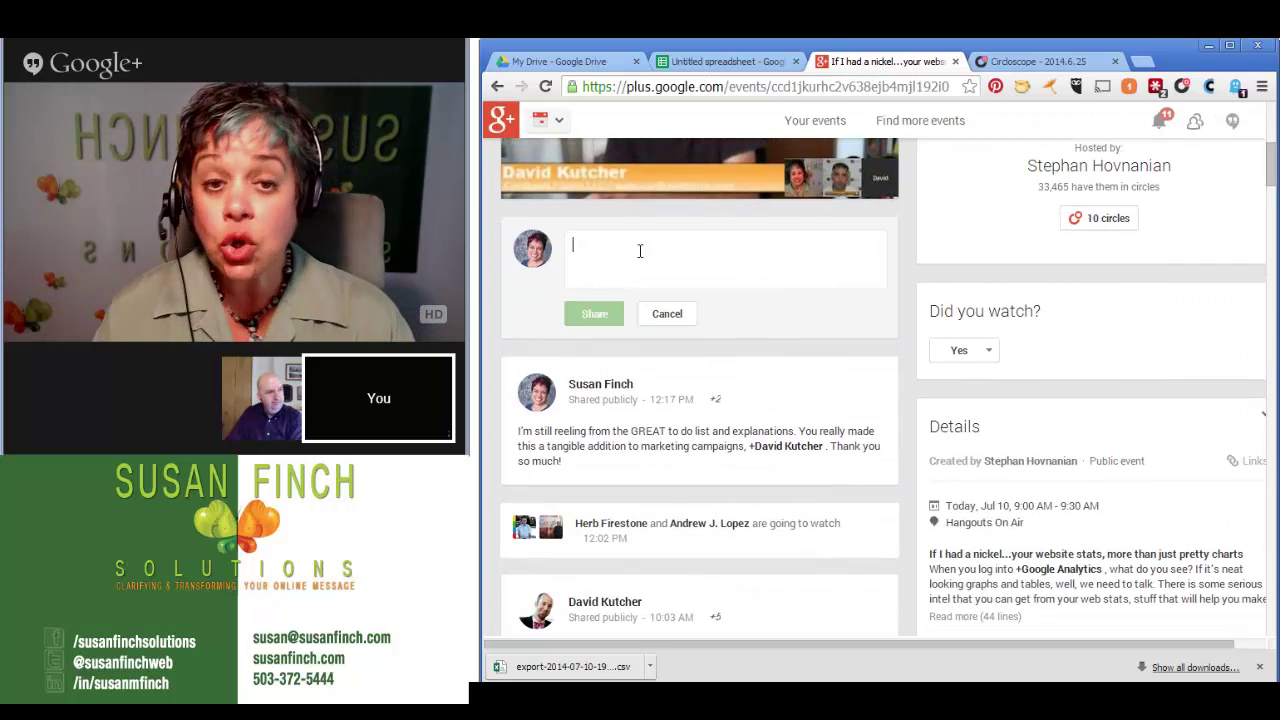
type("We are so glad you joined us tod")
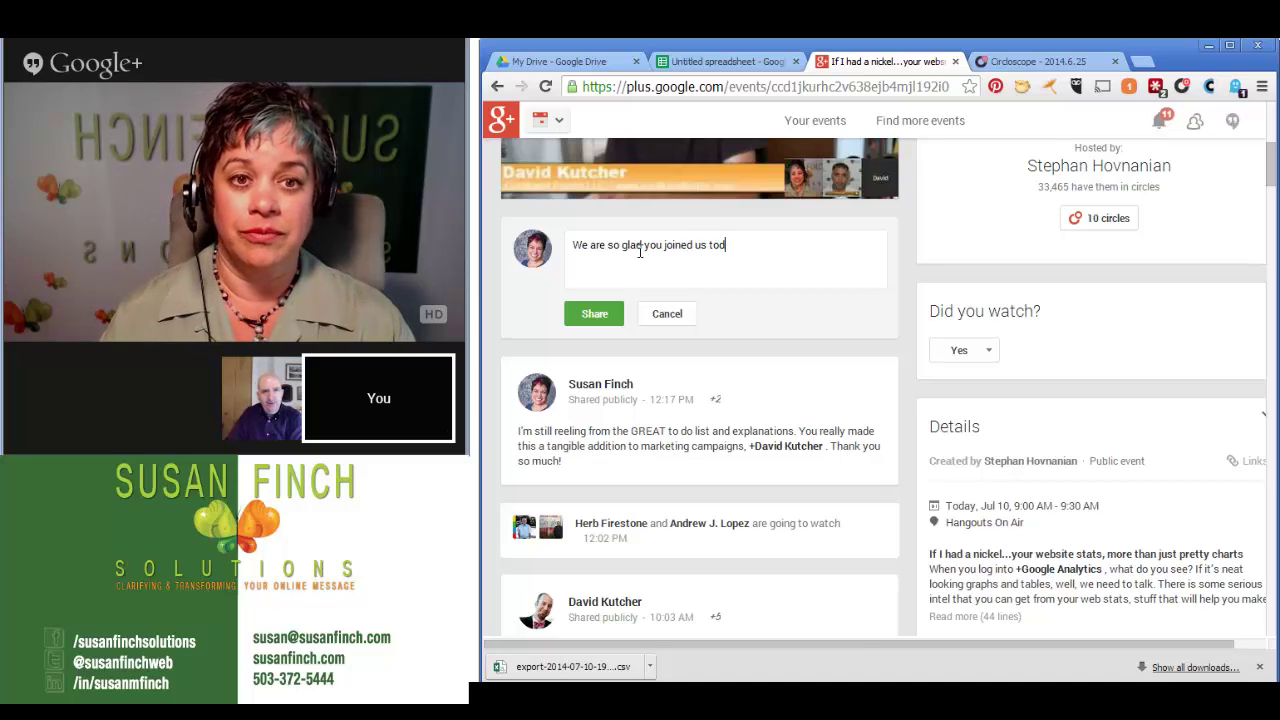
type("ay! Thank you")
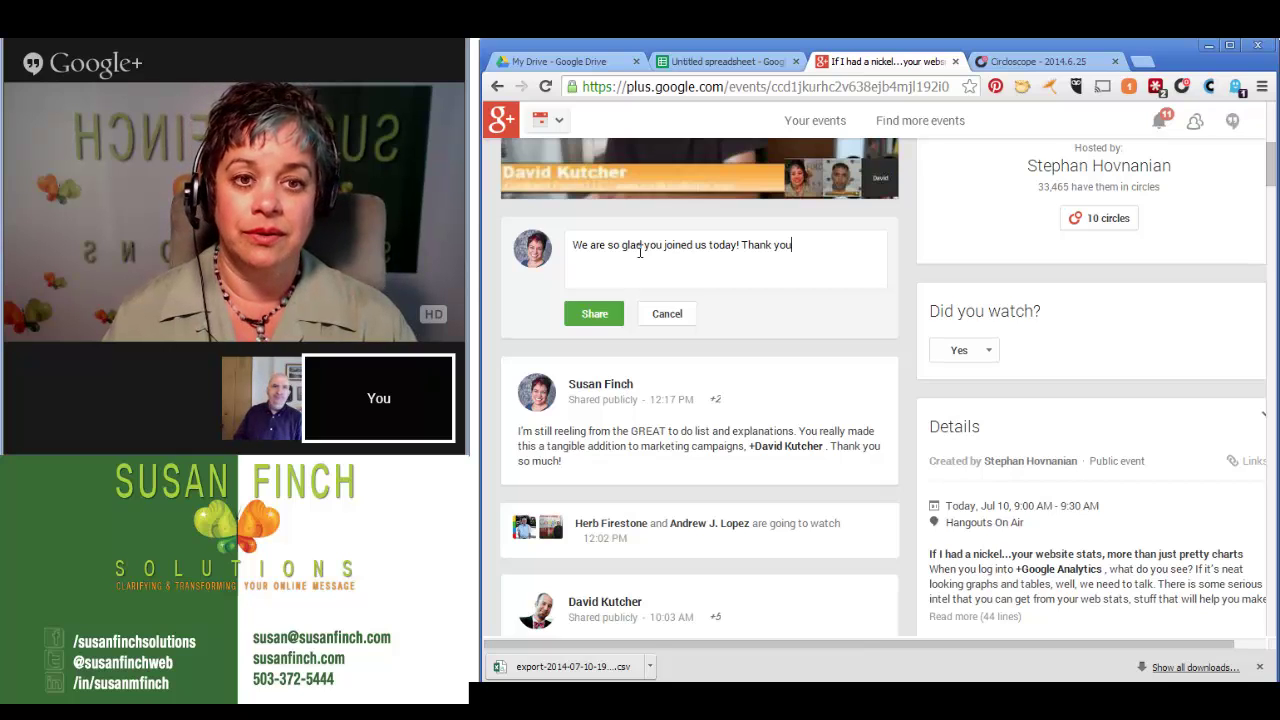
type("for your time and")
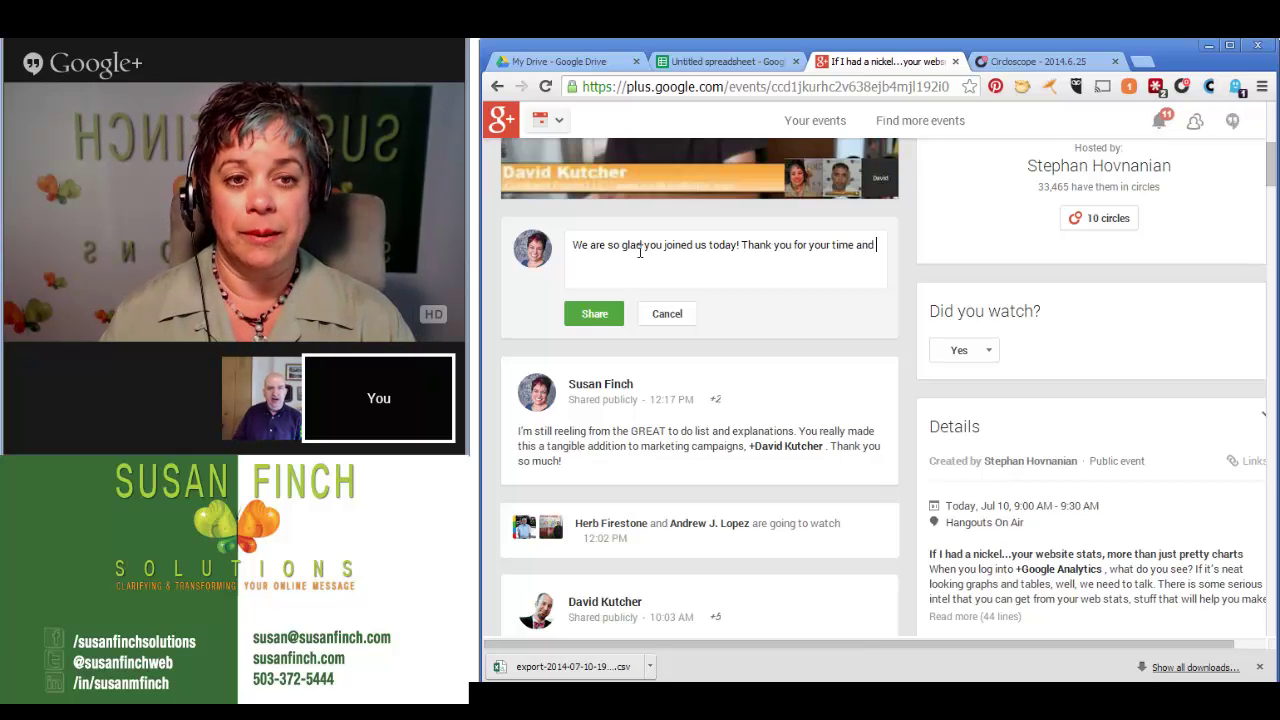
type(" input! You are the best!")
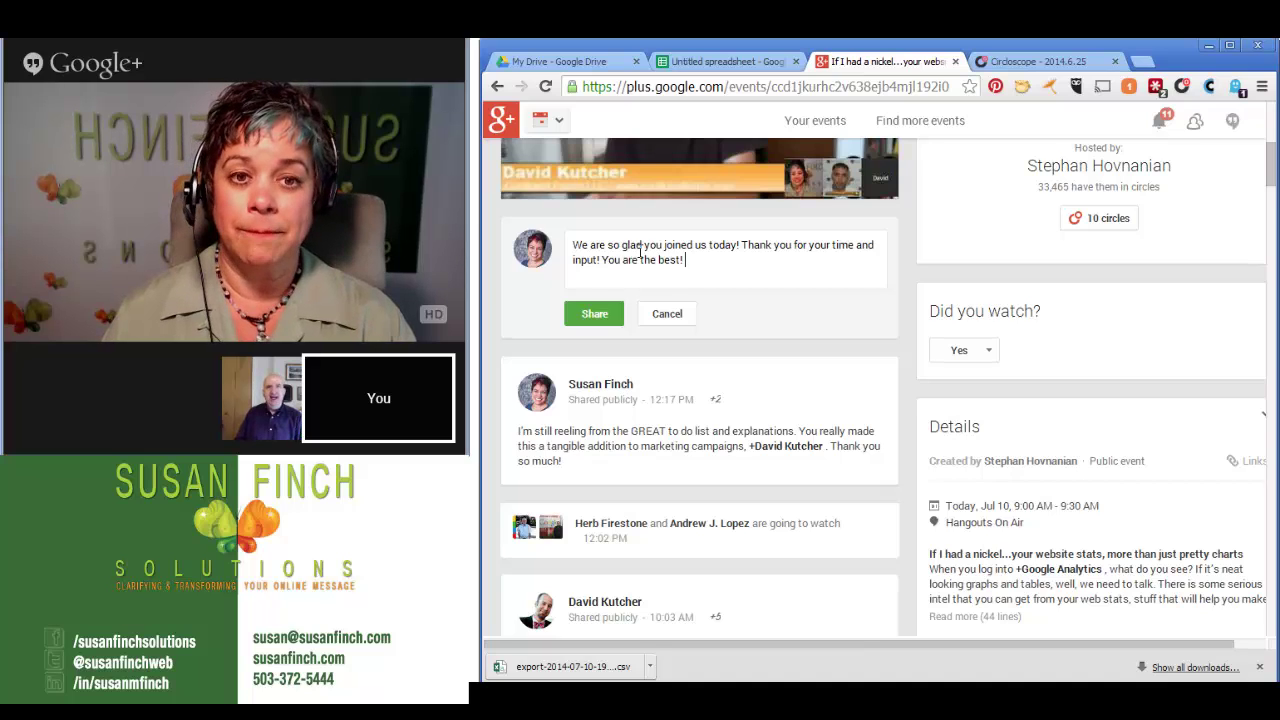
key("ctrl+v")
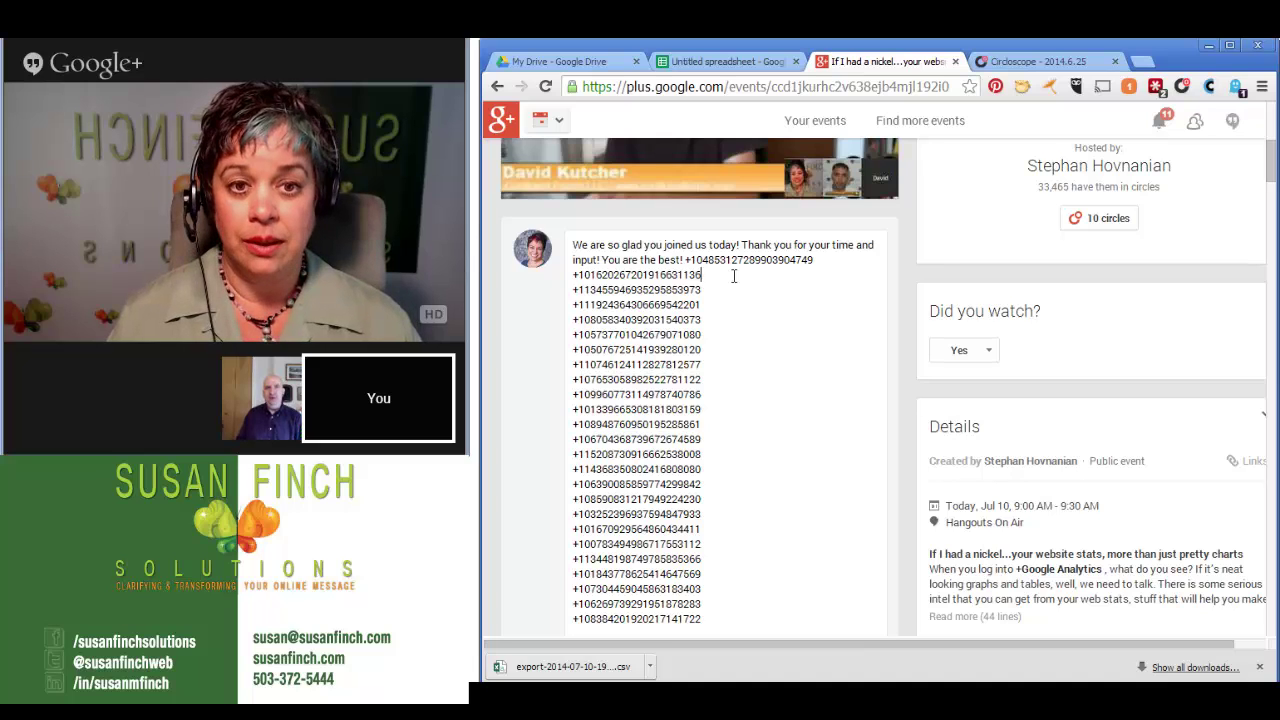
- Remove line breaks between the pasted +Mention IDs so they sit two per line, and share the post on the event
key("Delete")
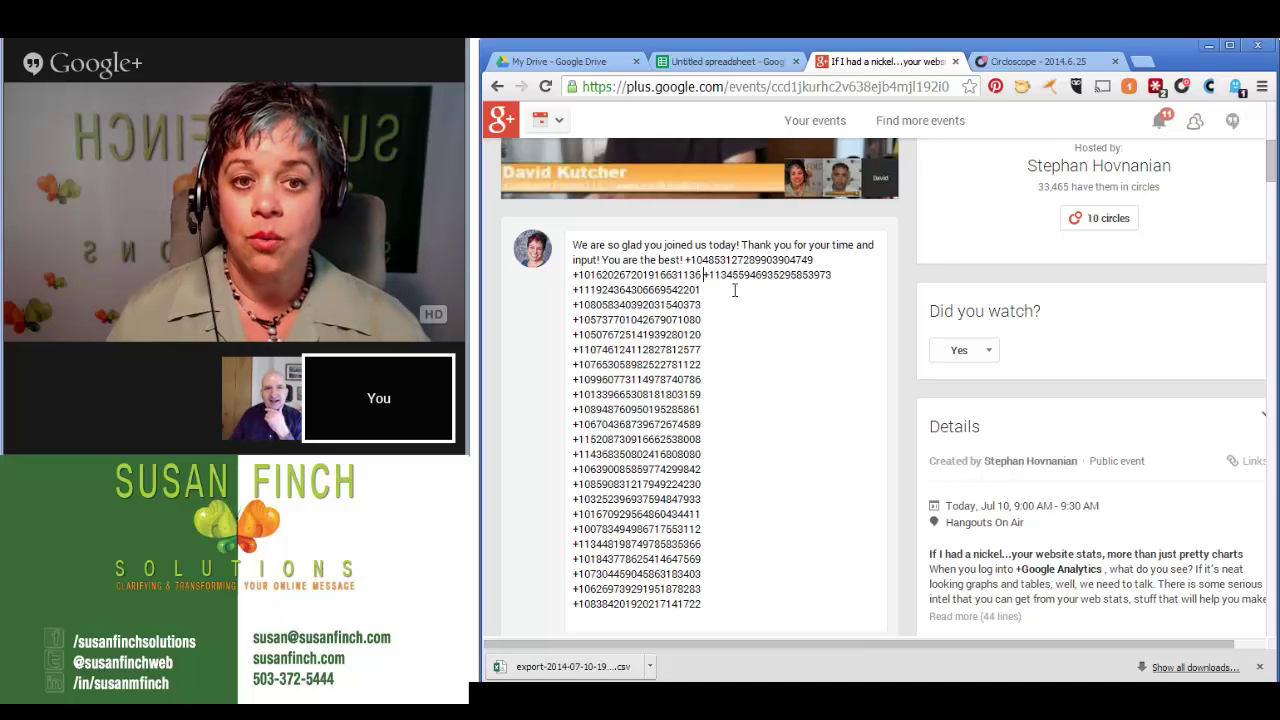
key("Delete")
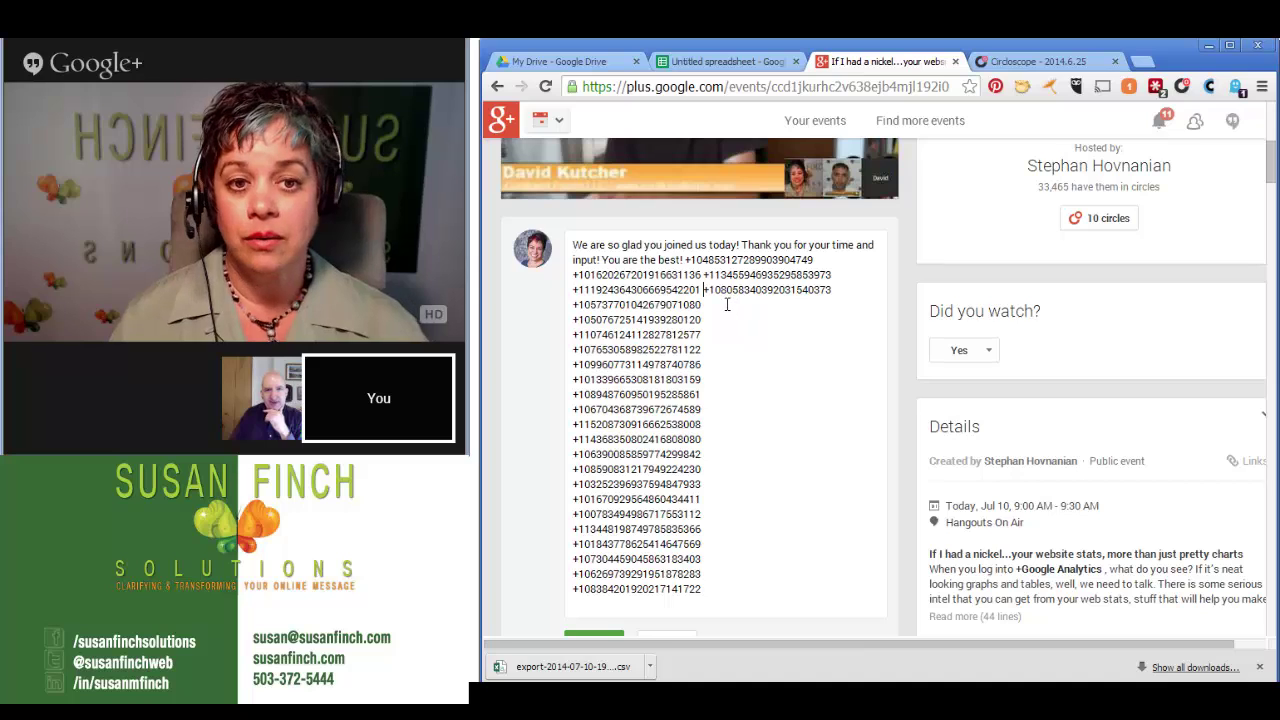
key("Delete")
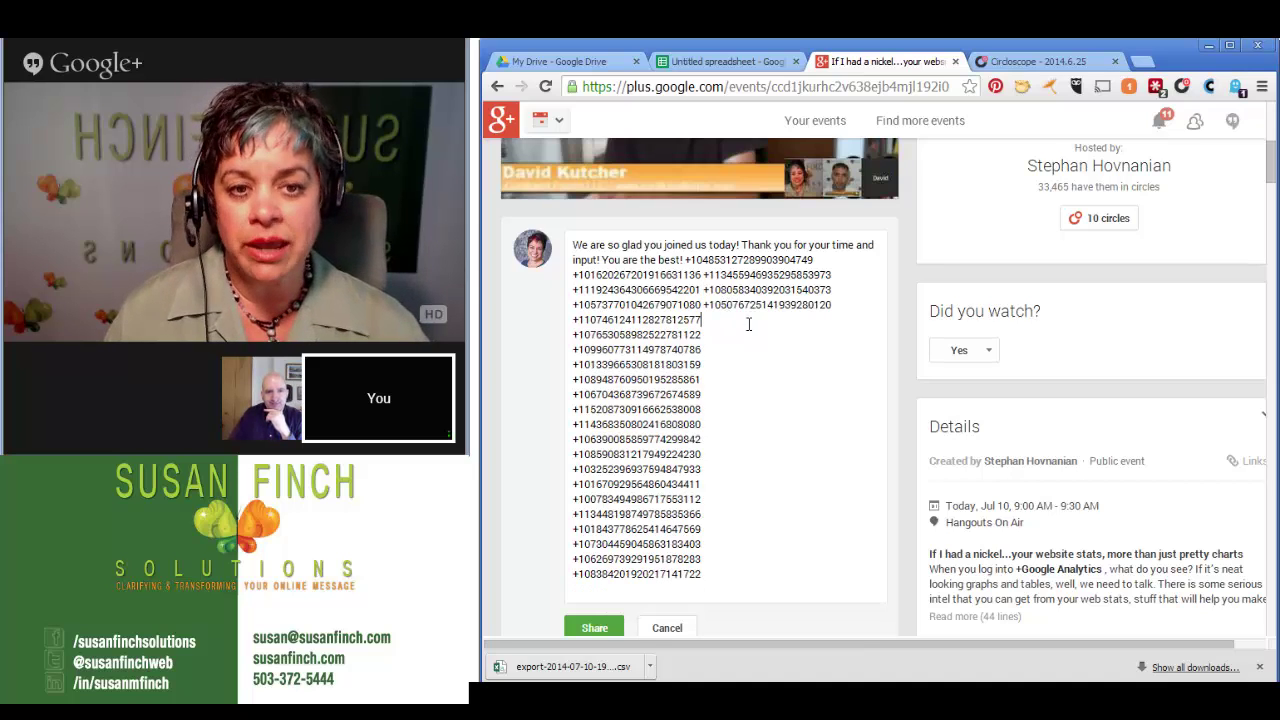
key("Delete")
key("Delete")
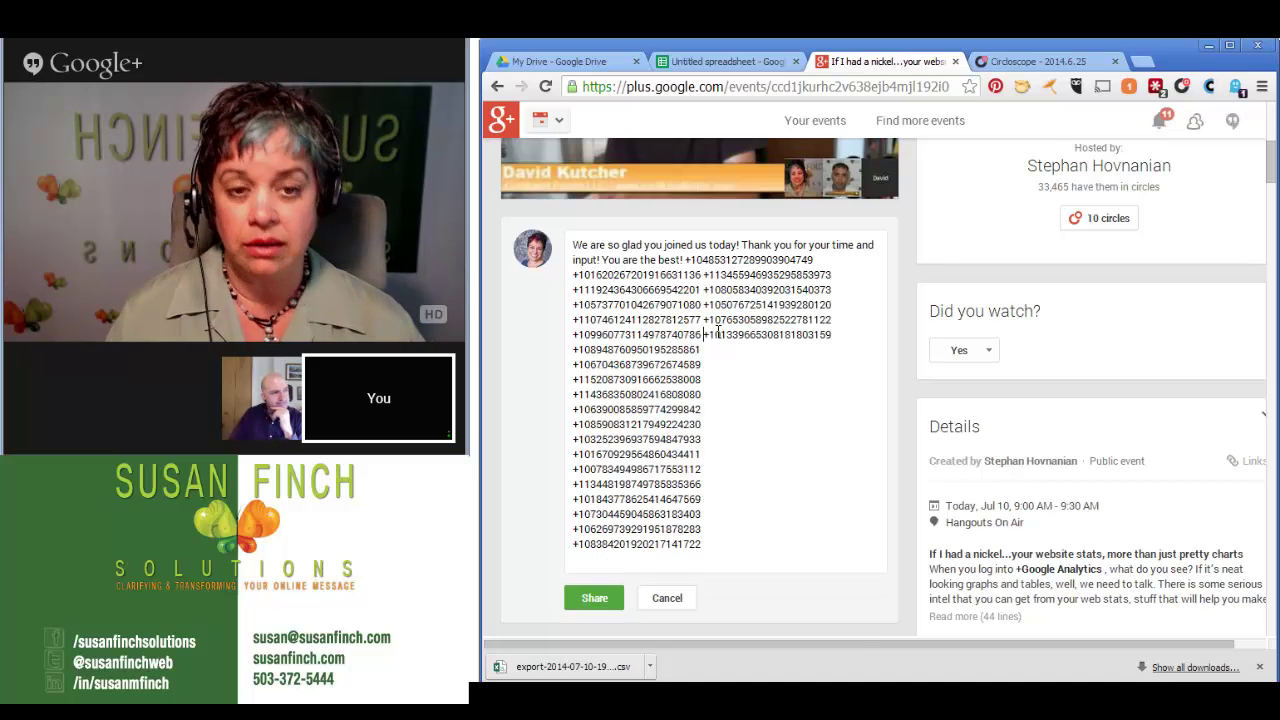
key("Delete")
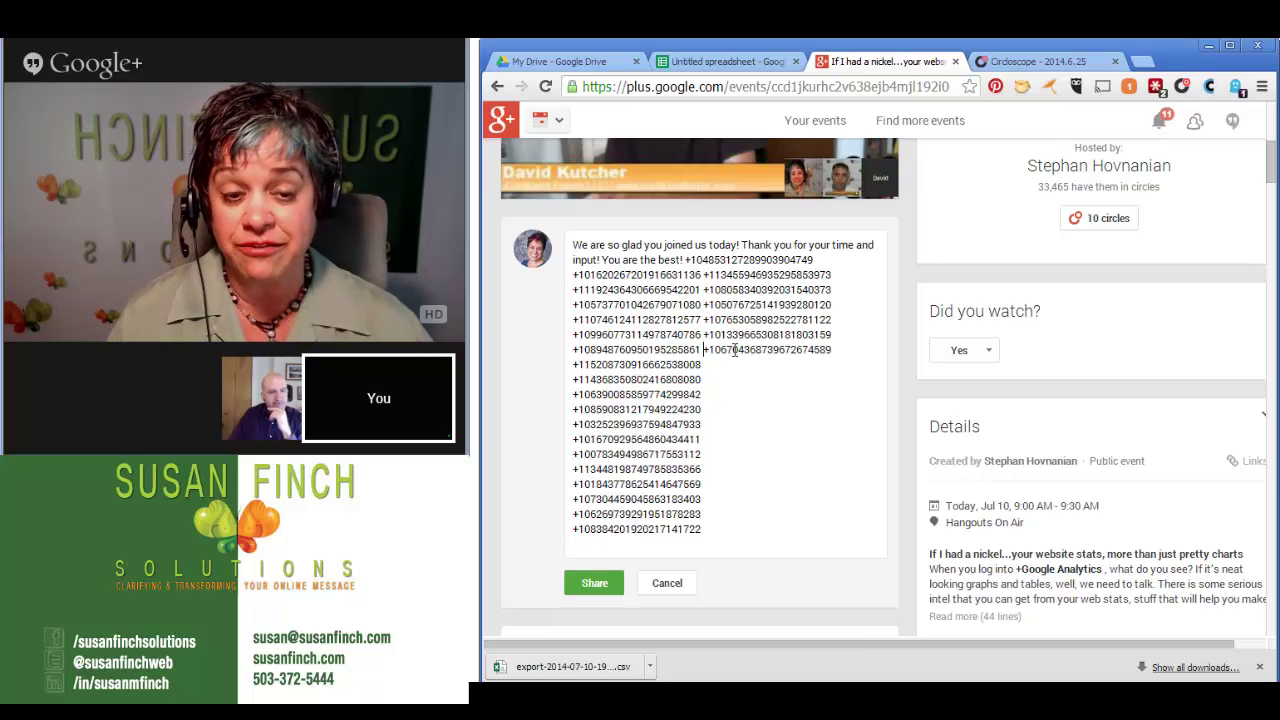
key("Delete")
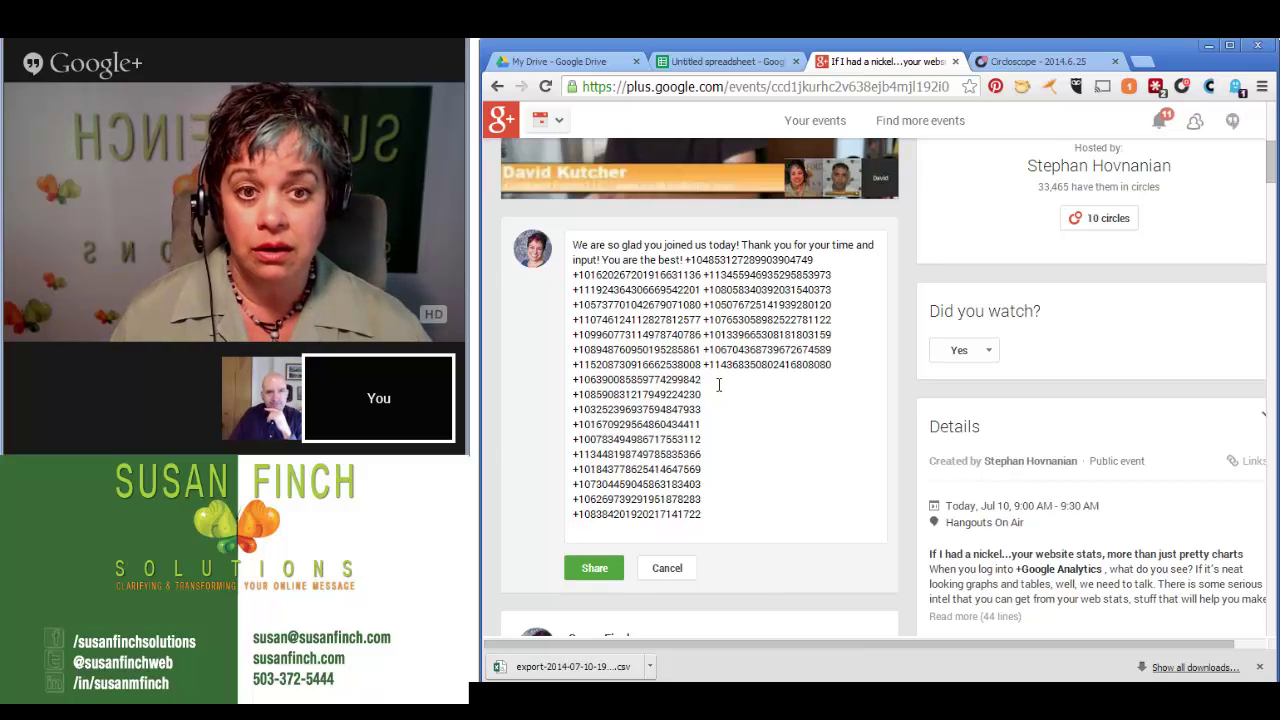
key("Delete")
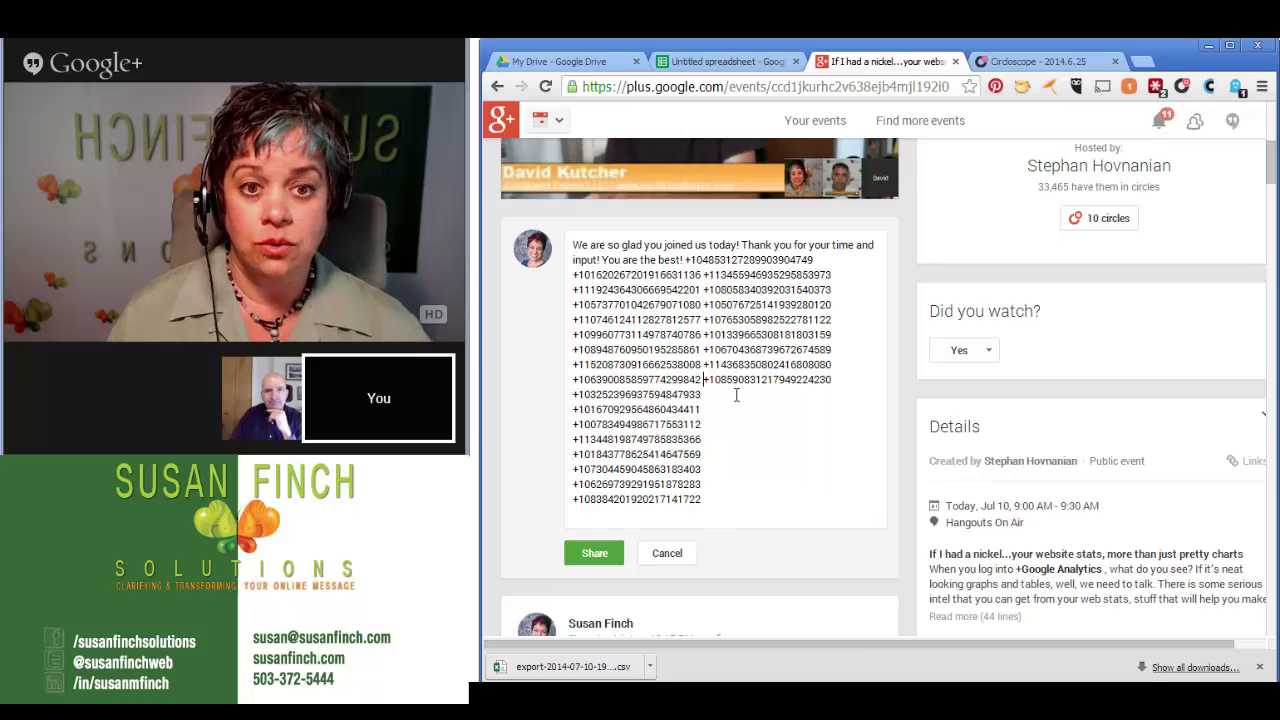
left_click(736, 395)
key("Delete")
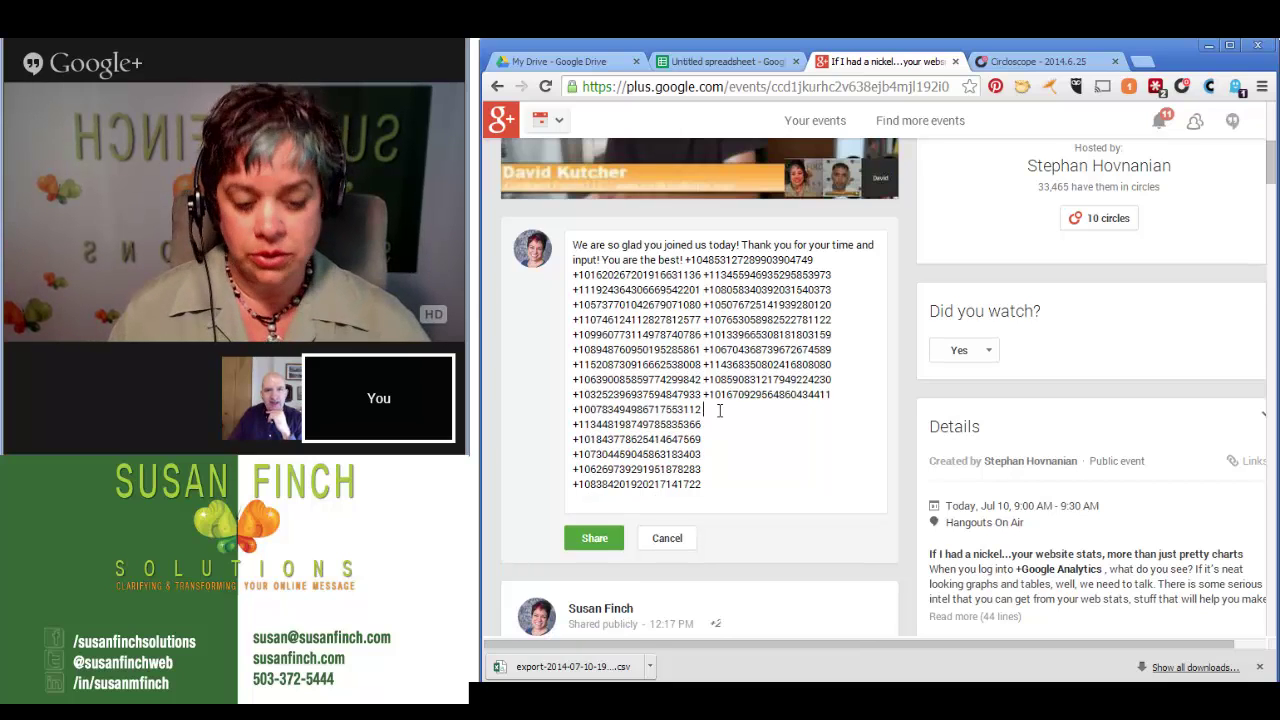
key("Delete")
key("Delete")
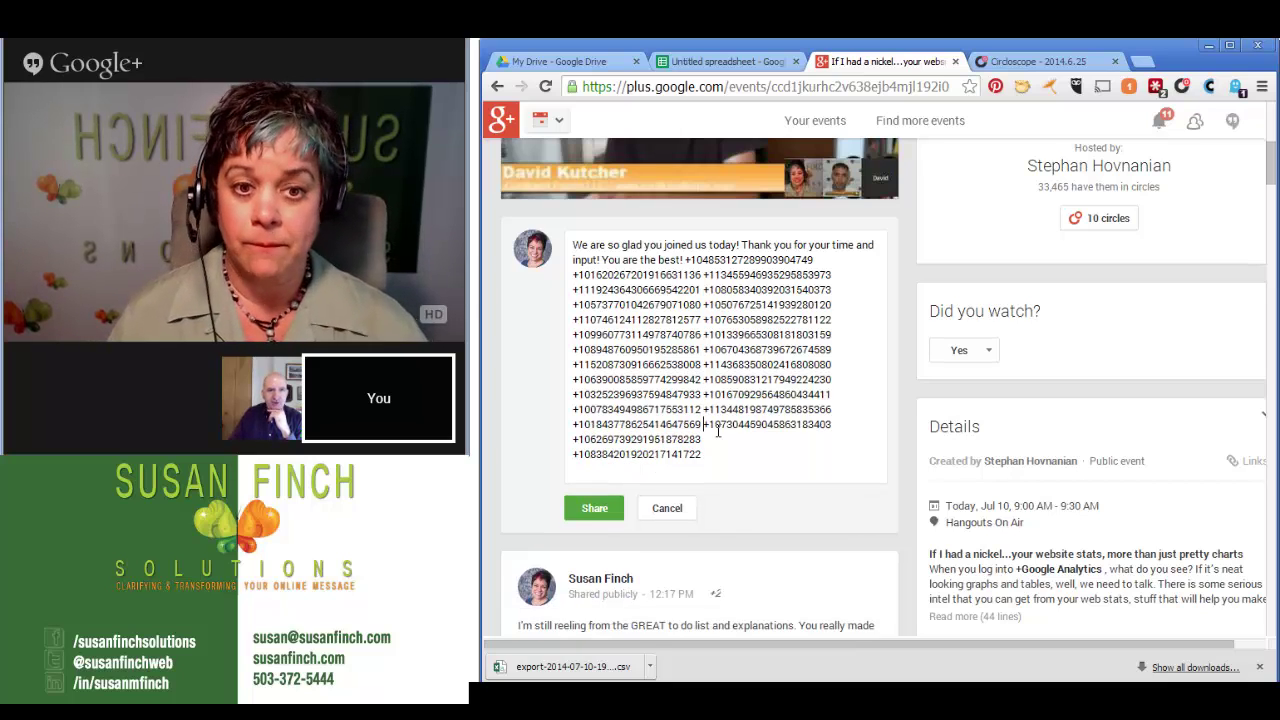
key("Delete")
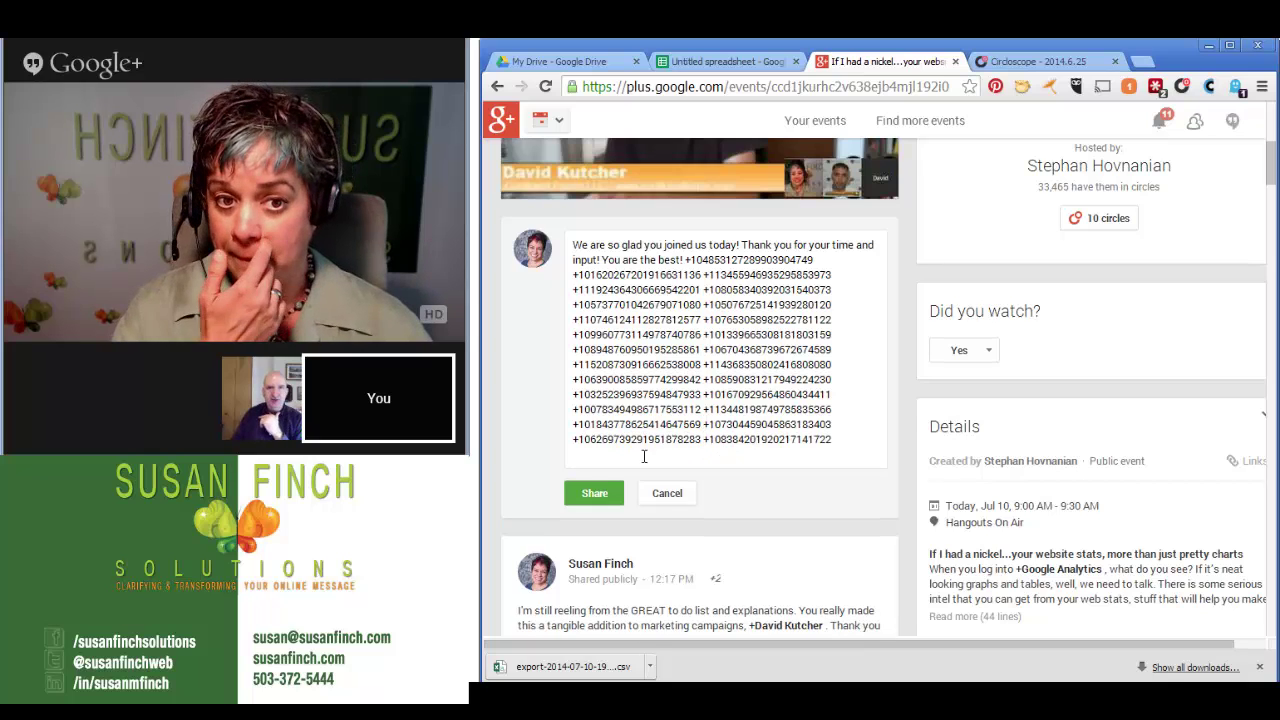
left_click(588, 493)
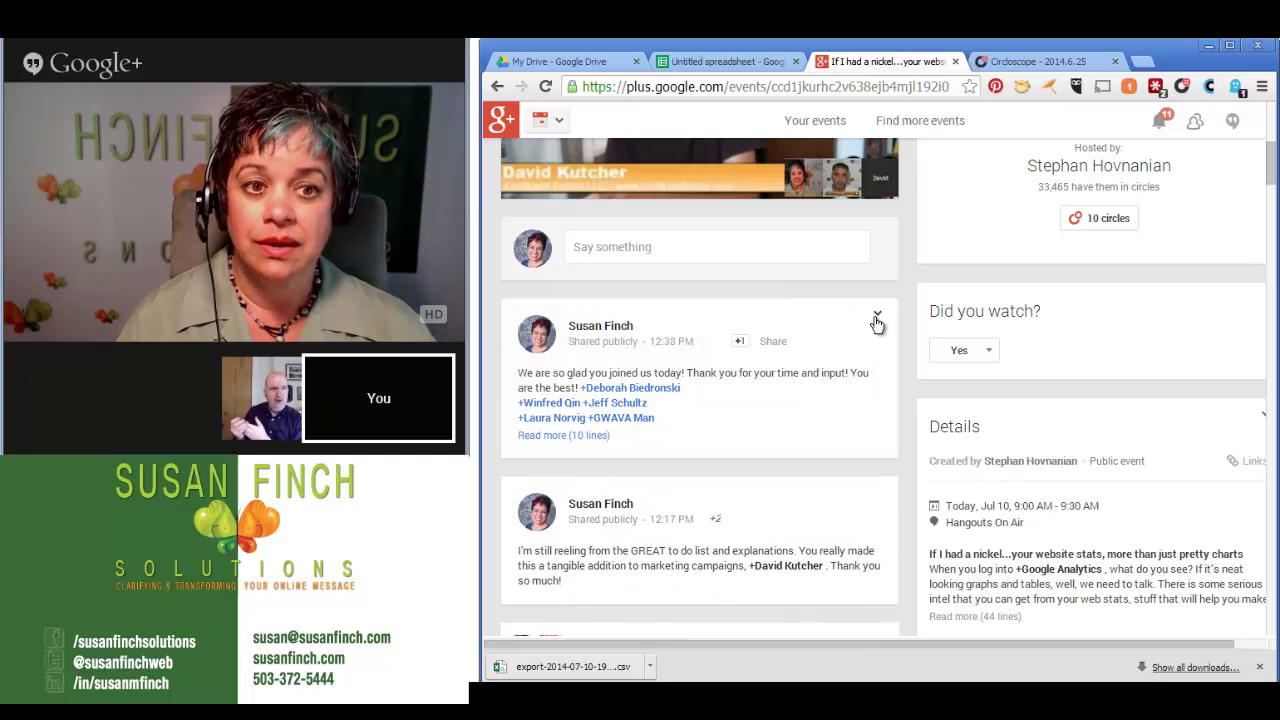
- Edit the shared thank-you post, joining the mention lines into a more compact list with commas between joined lines, and save it
left_click(877, 315)
left_click(778, 363)
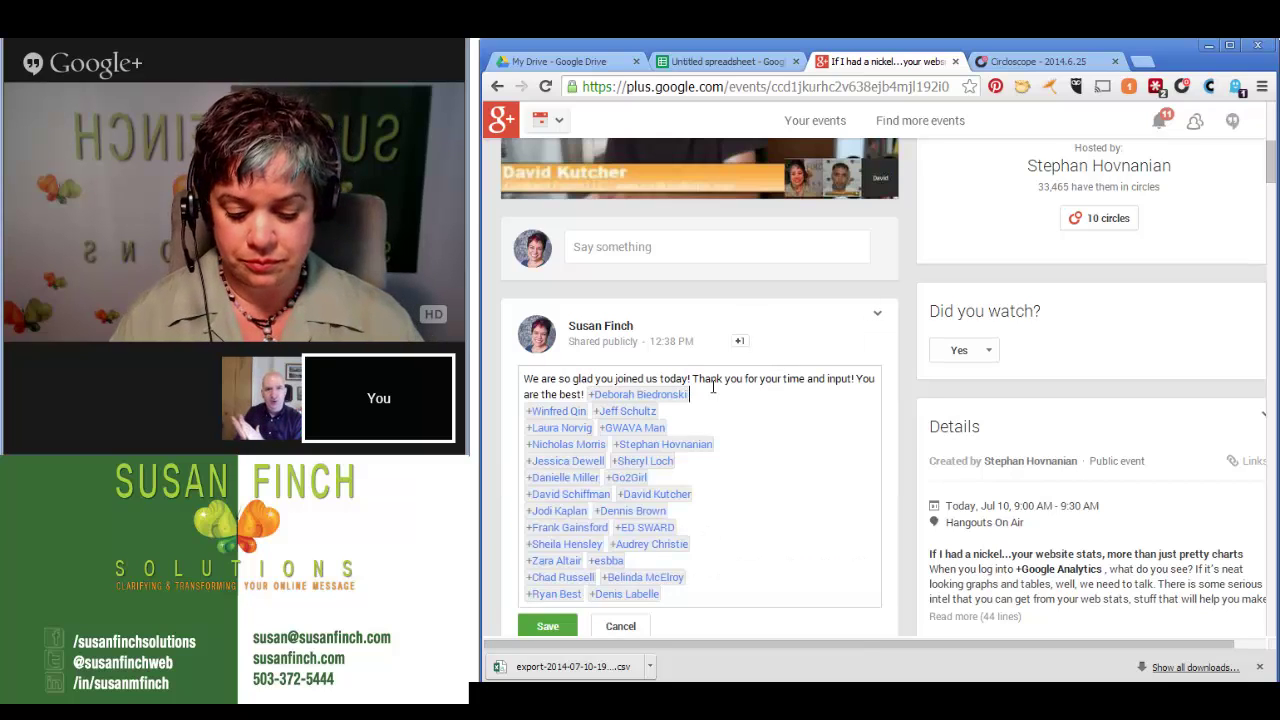
key("Delete")
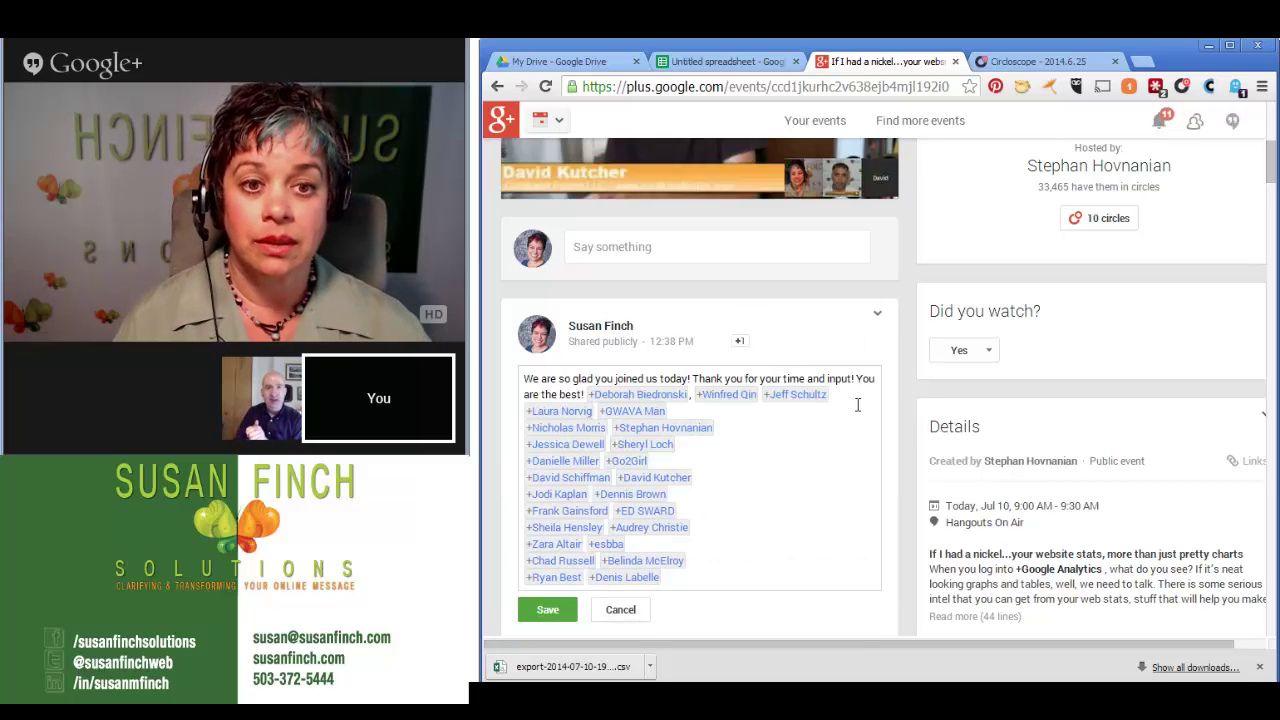
key("Down")
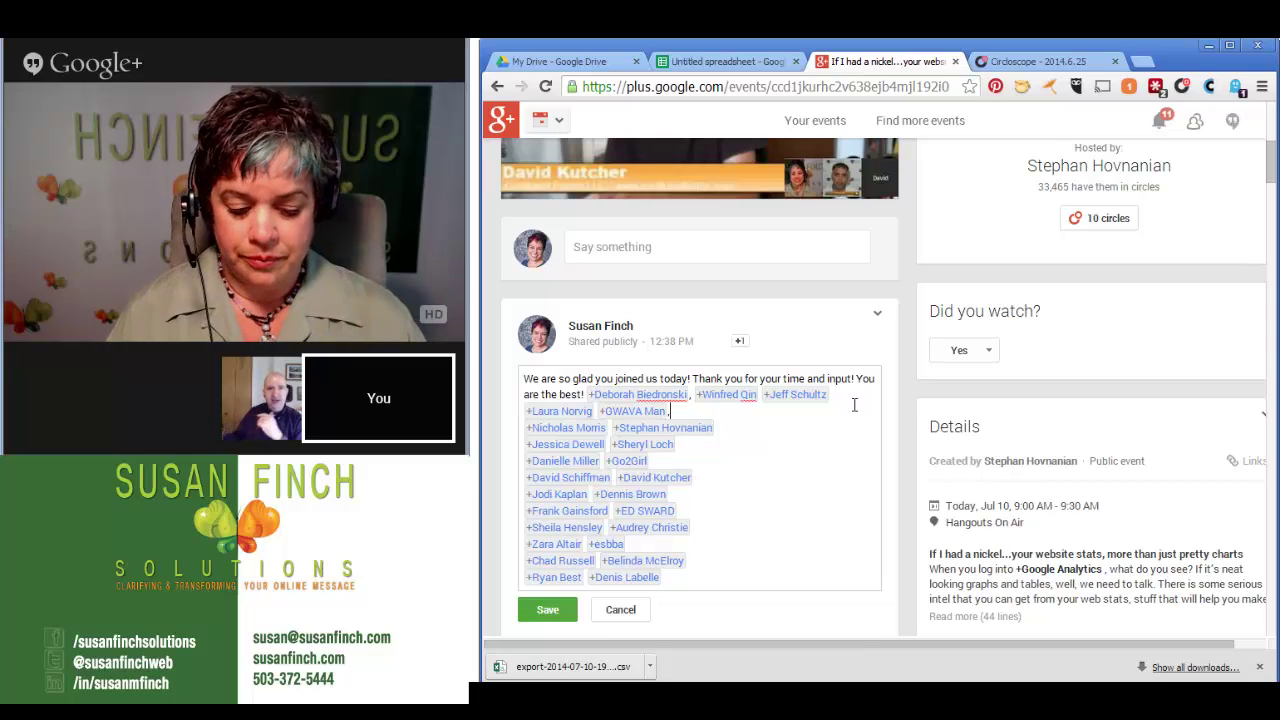
key("Delete")
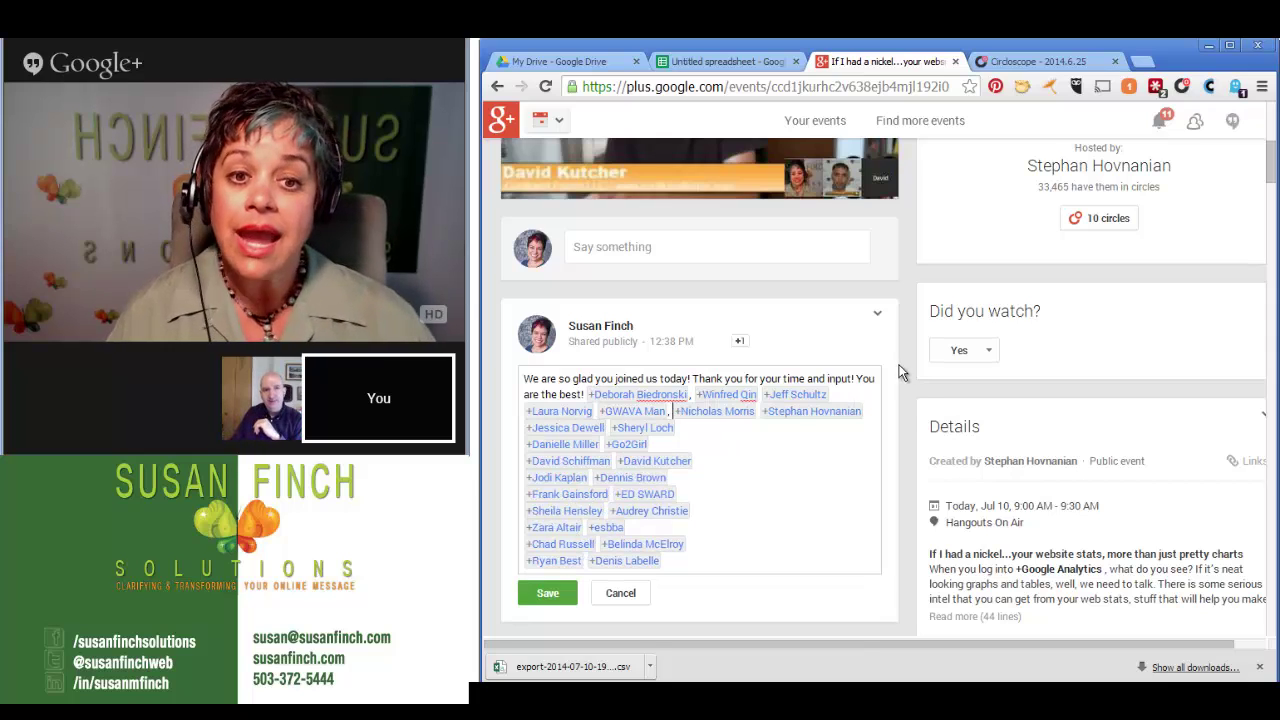
key("Down")
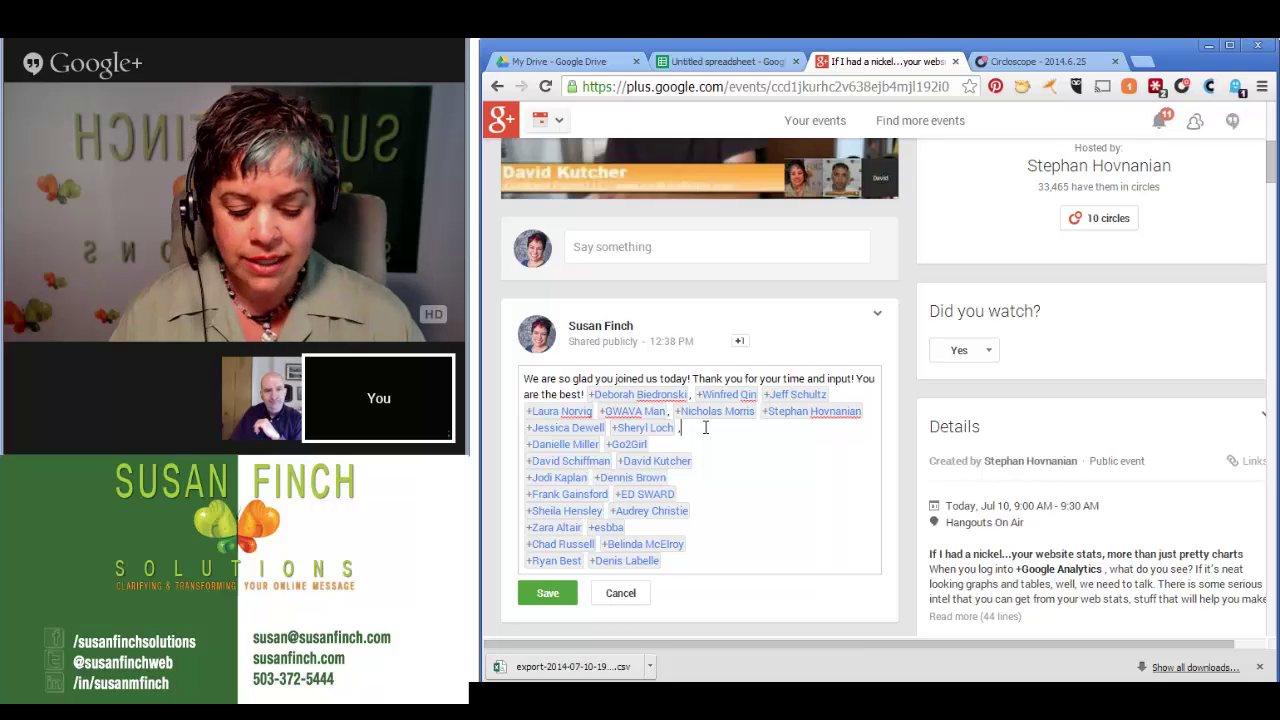
key("Delete")
key("Down")
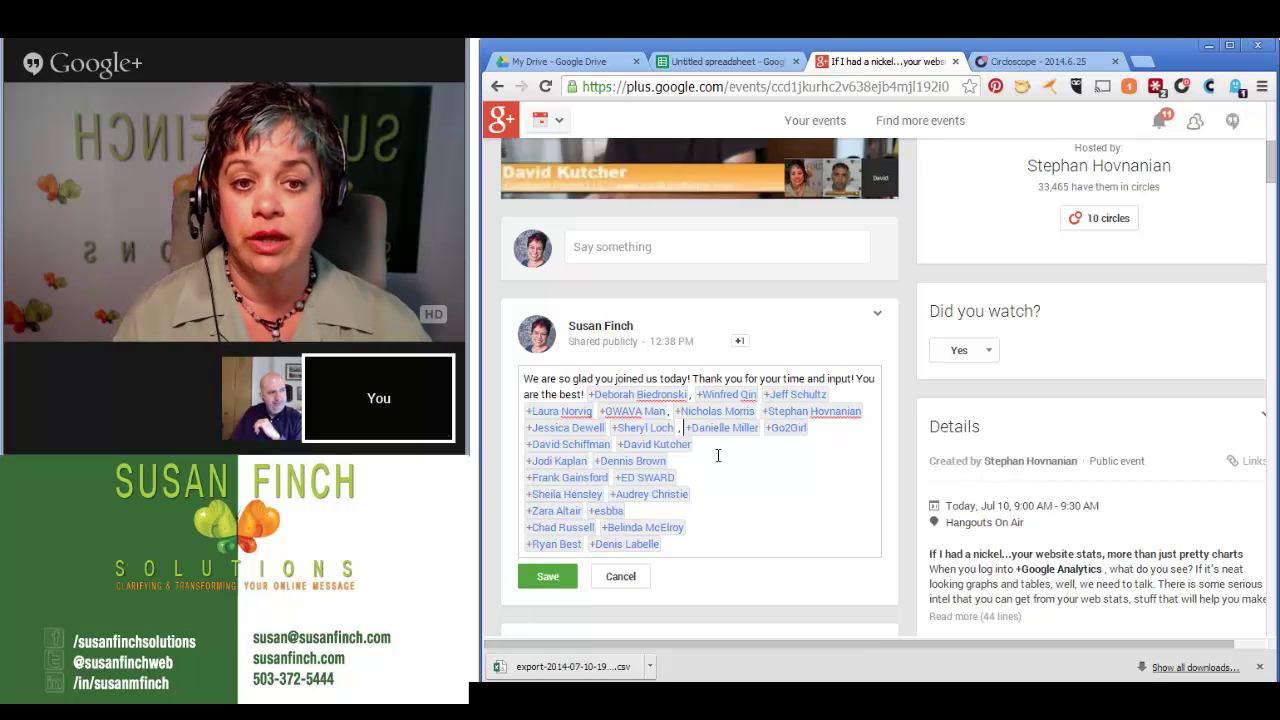
key("Delete")
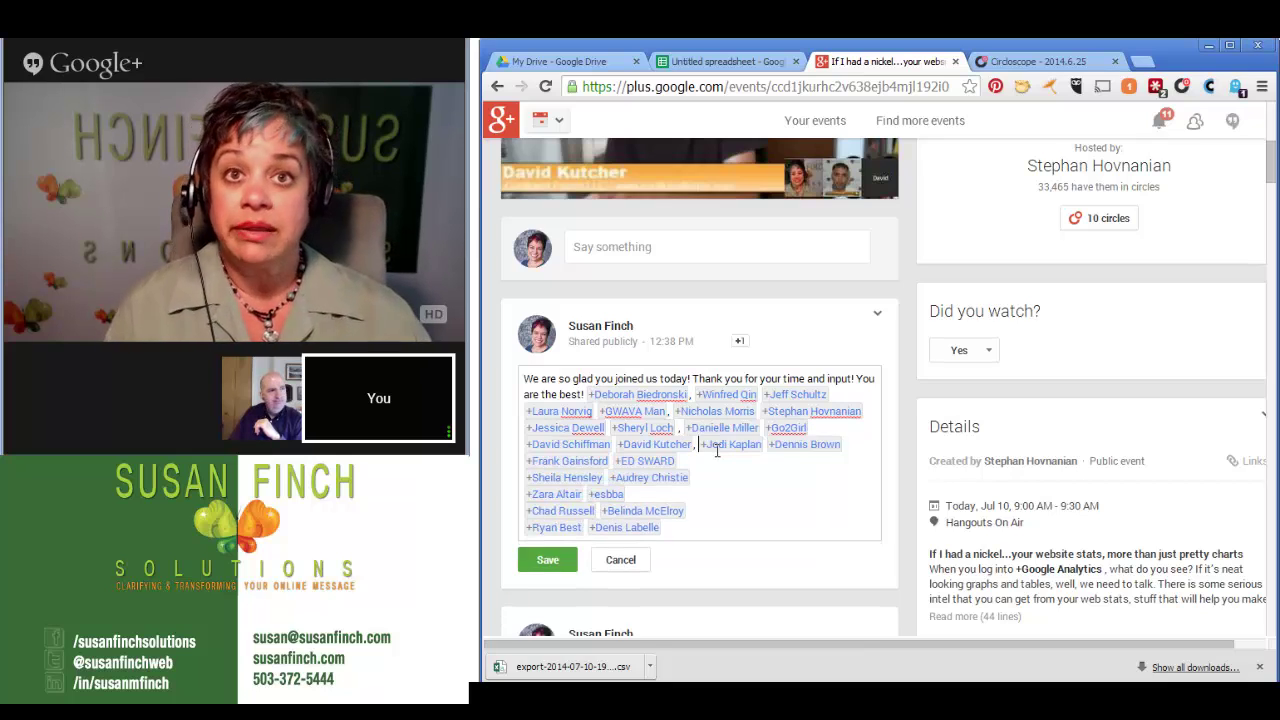
key("Down")
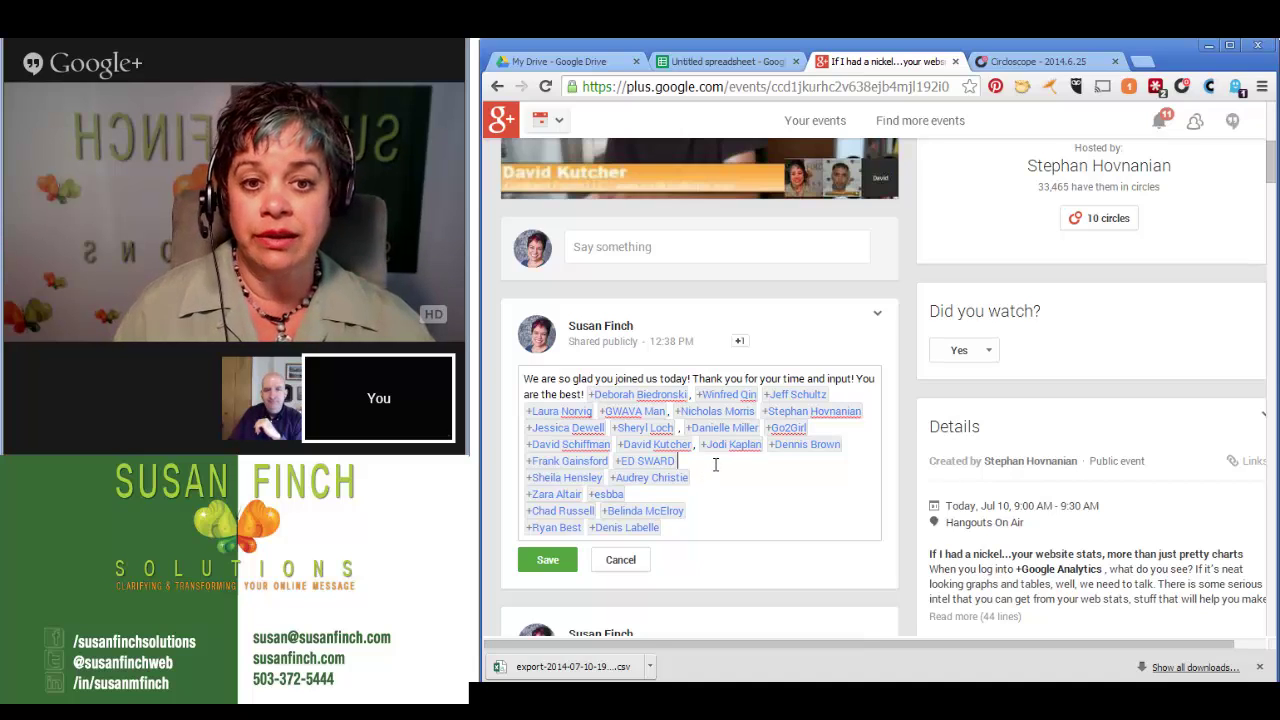
key("Delete")
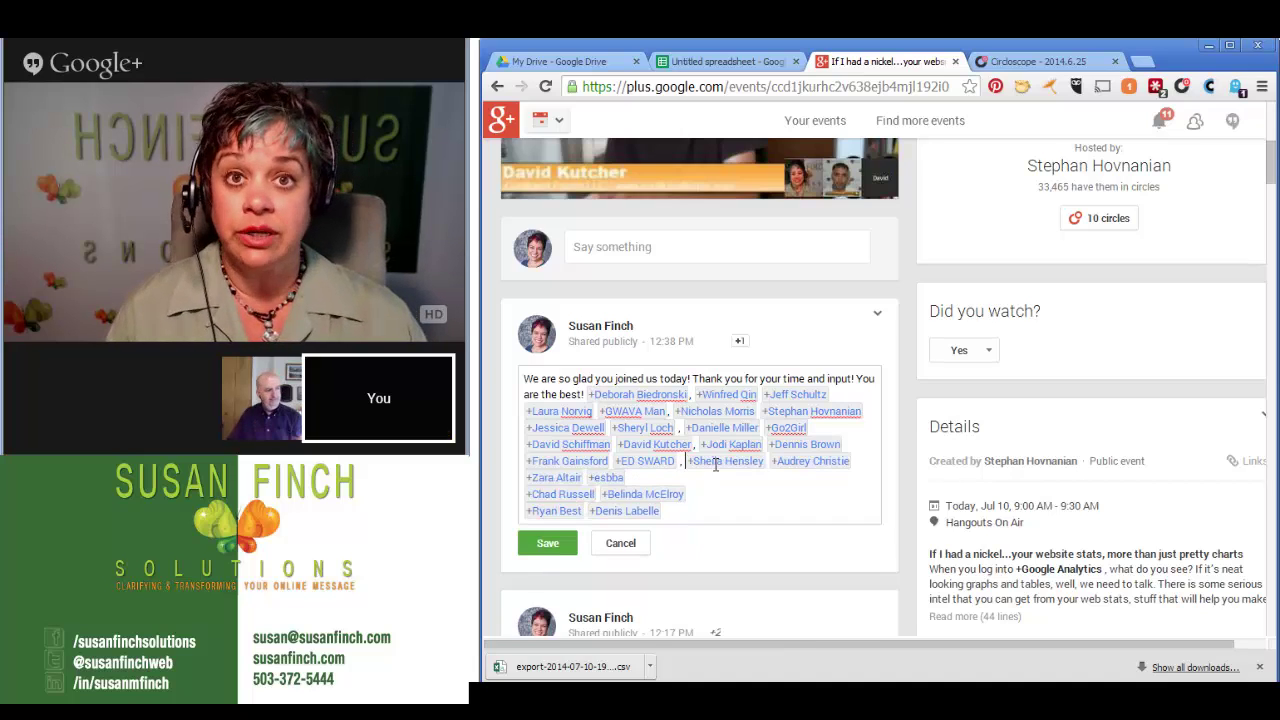
key("Down")
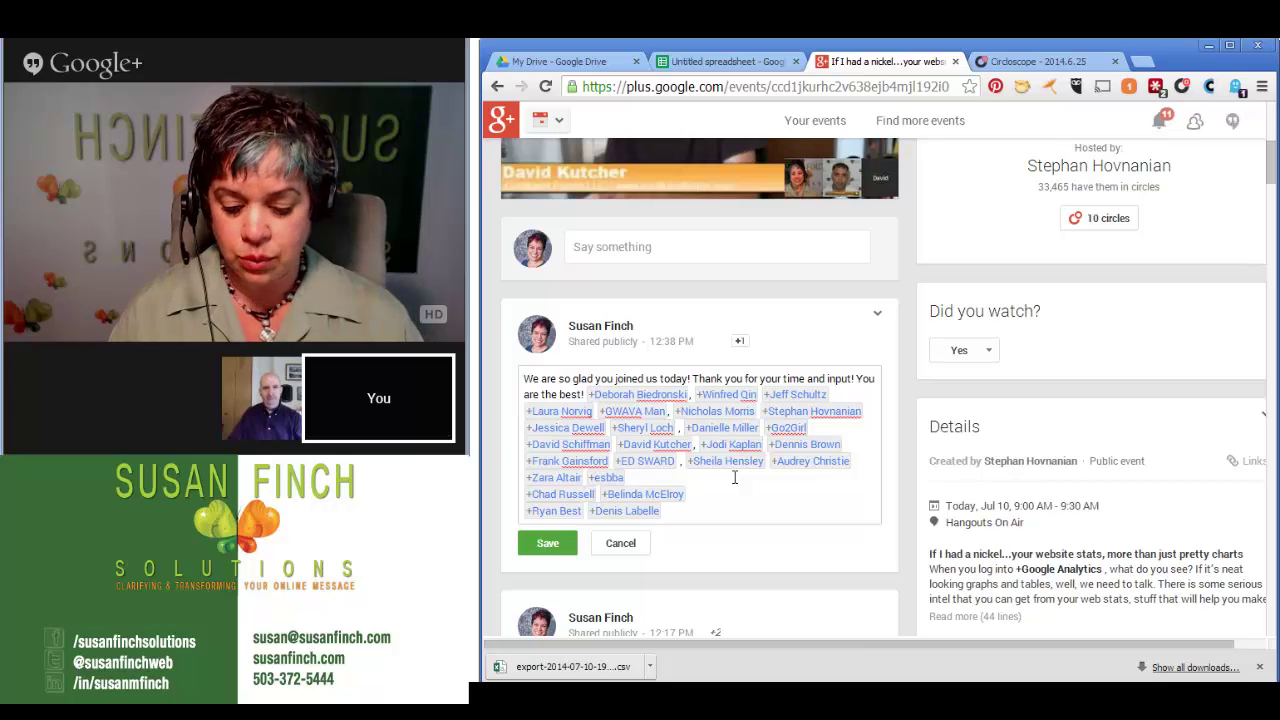
key("Delete")
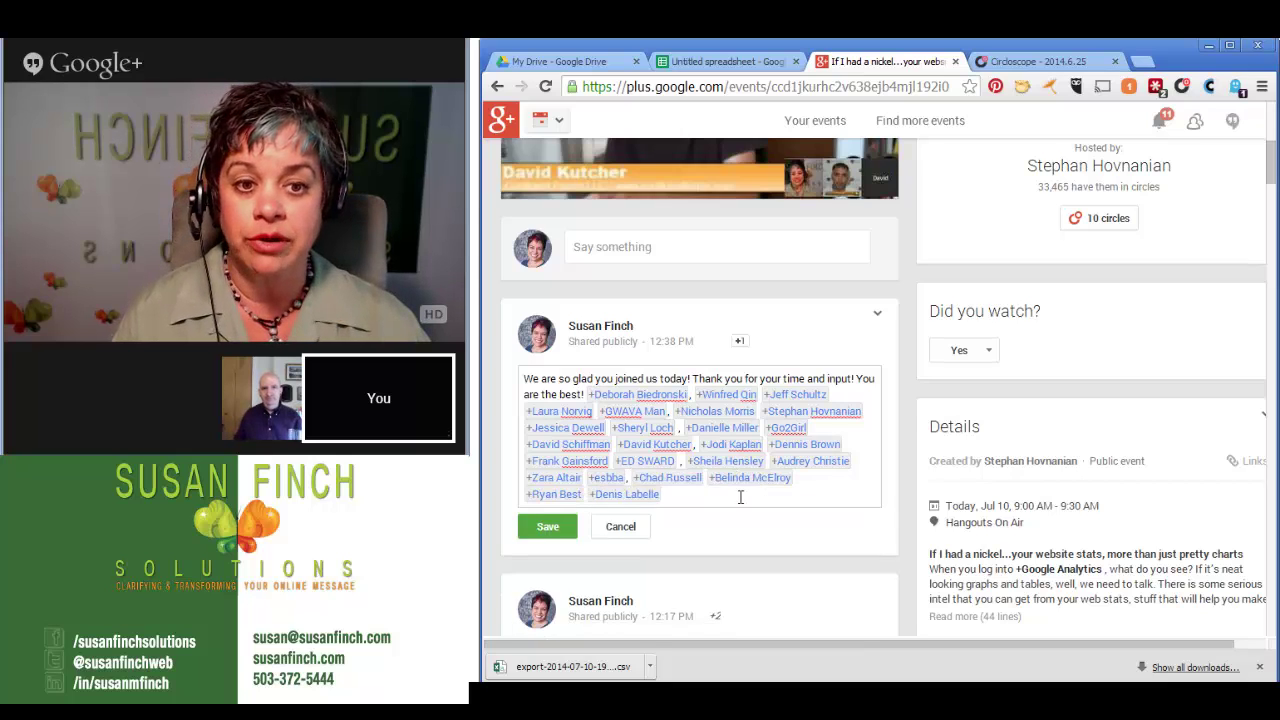
left_click(827, 476)
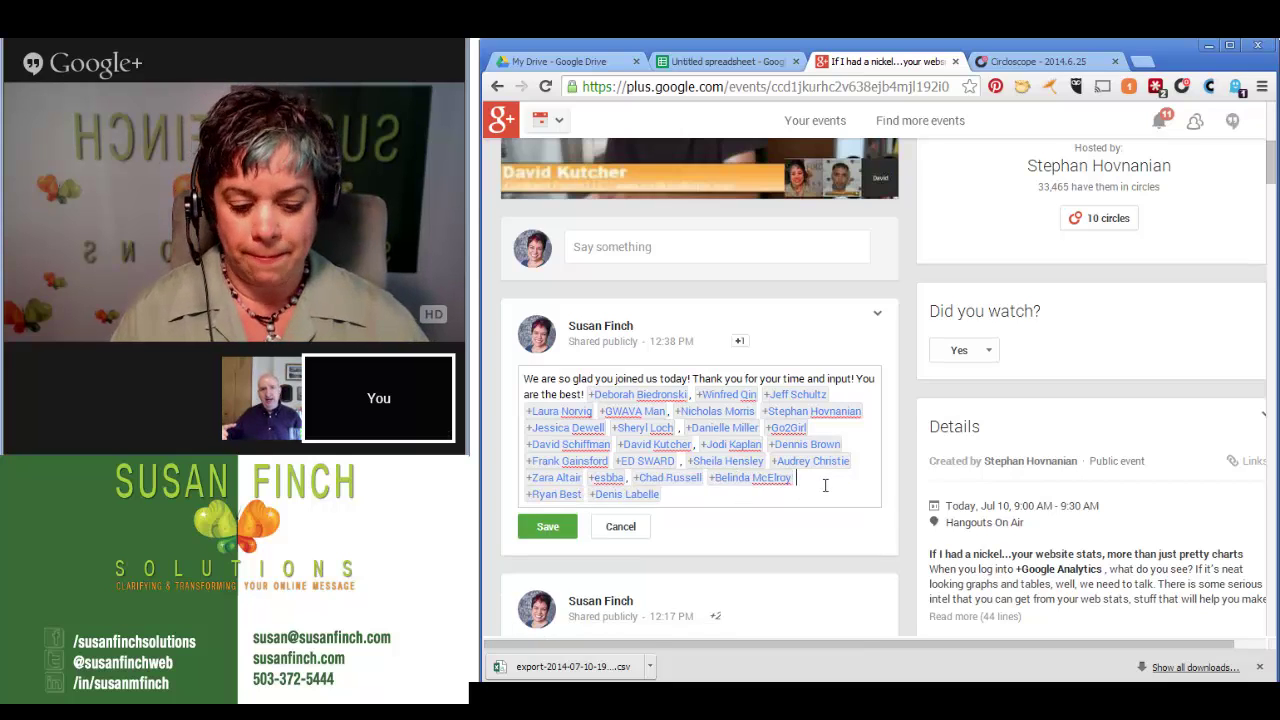
key("Delete")
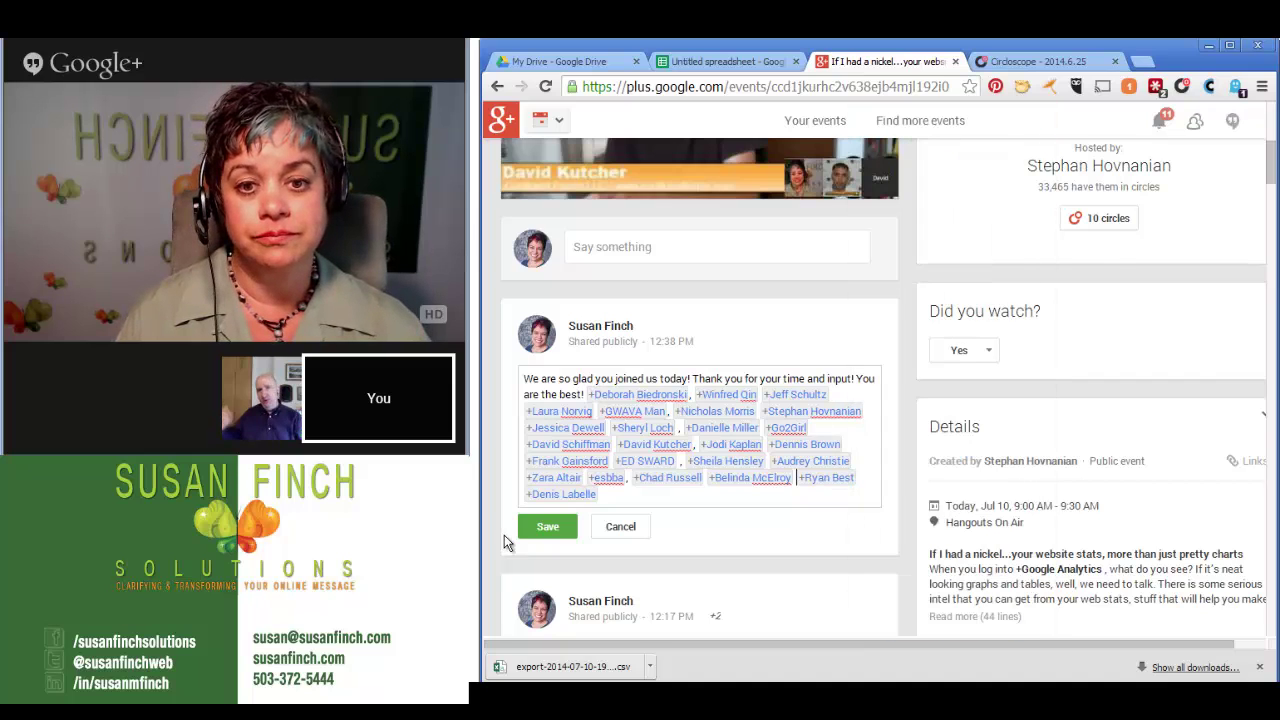
left_click(538, 525)
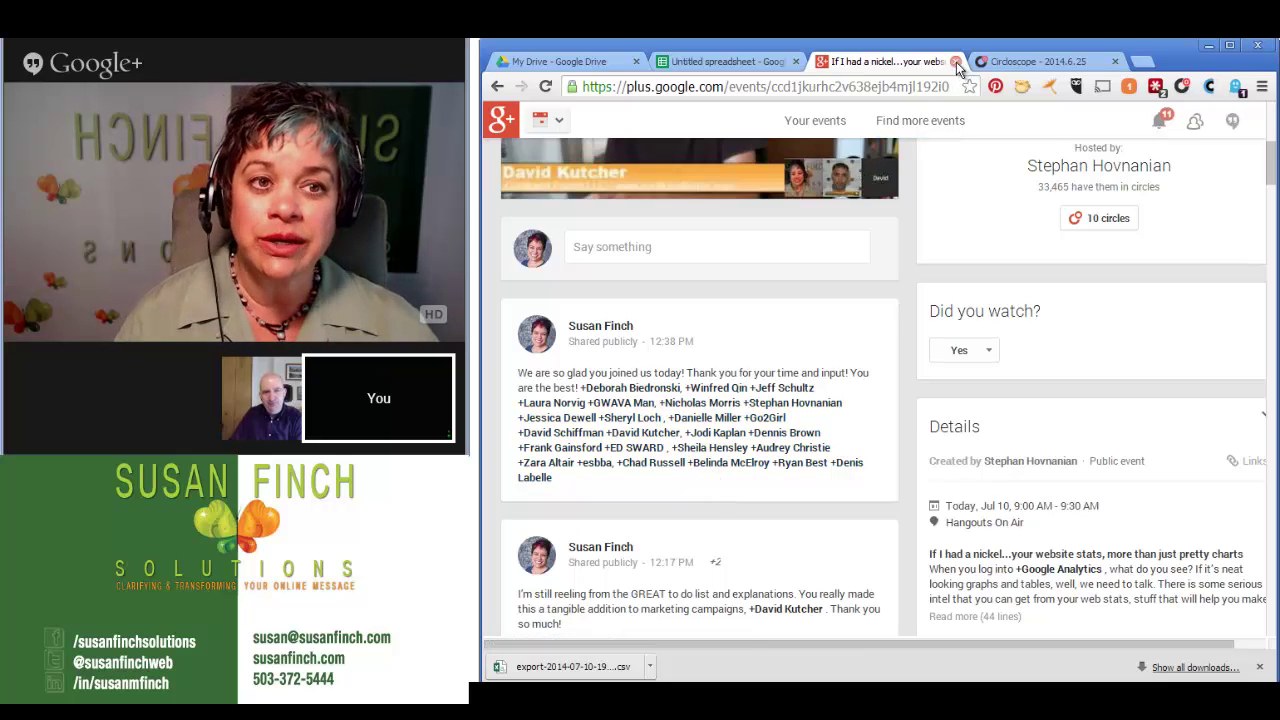
- Close the Circloscope page and return to the top of the Google+ event page
left_click(1010, 61)
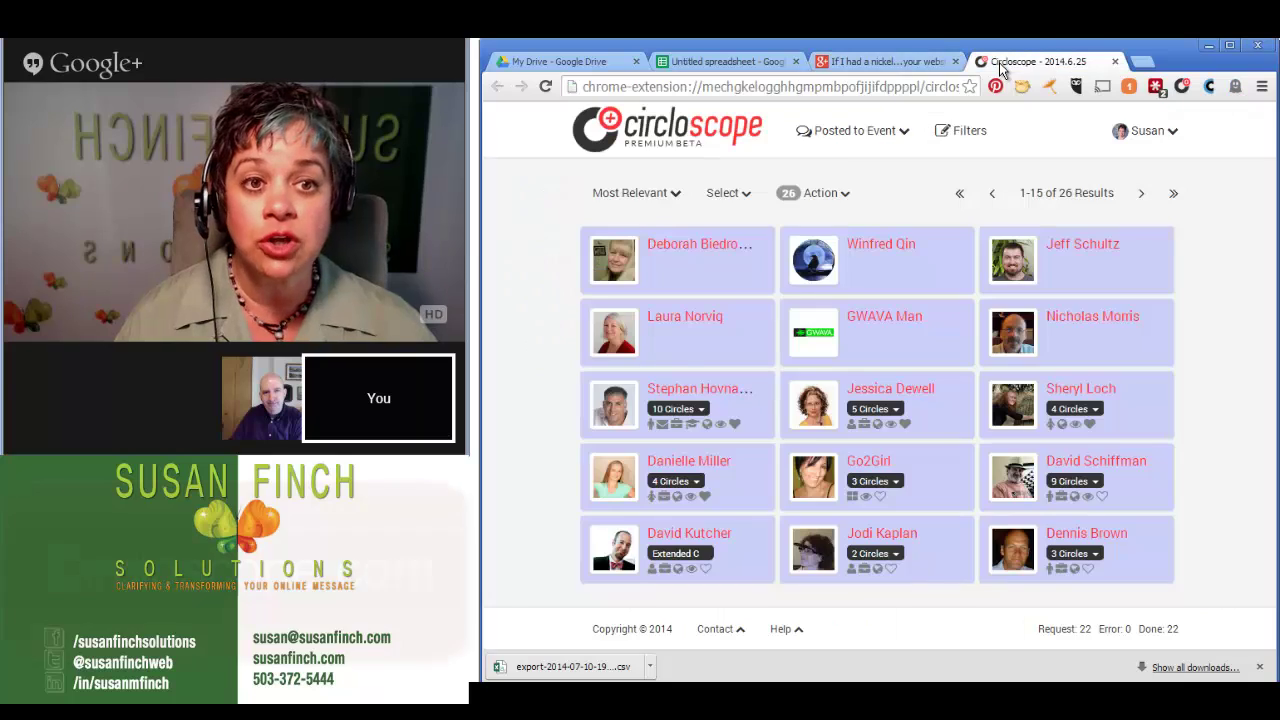
left_click(1115, 62)
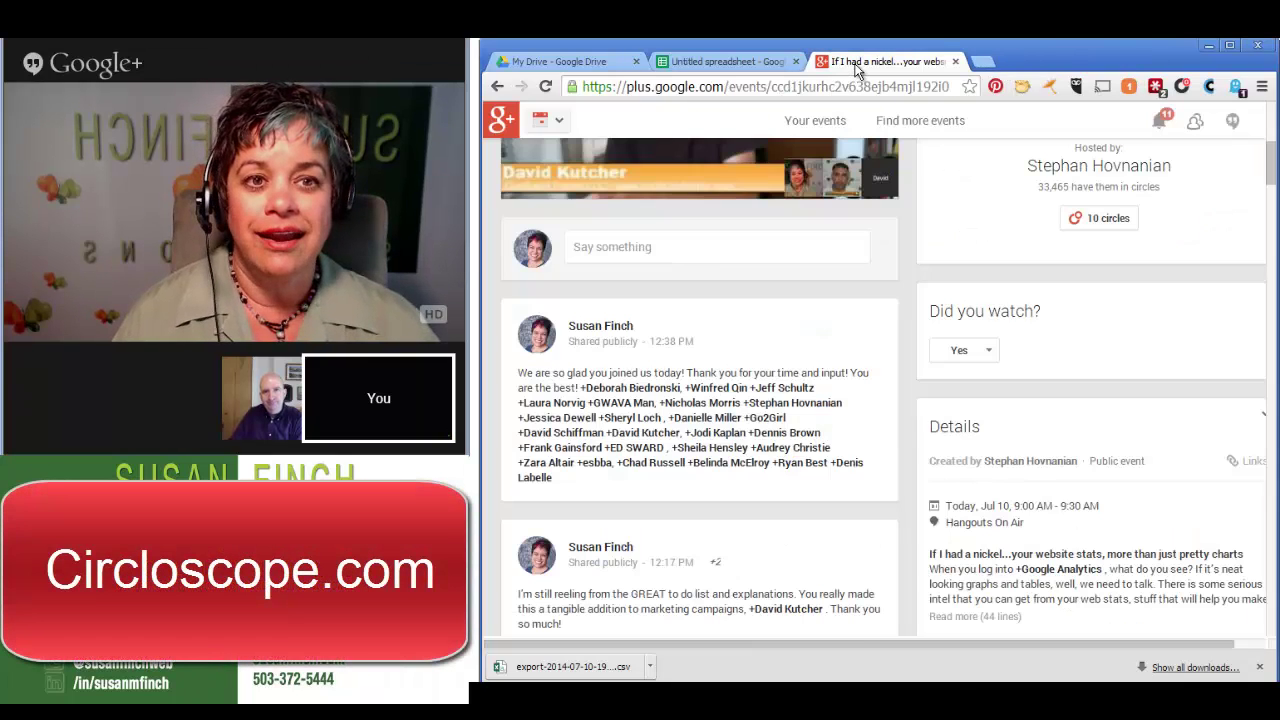
left_click_drag(1265, 181, 1268, 141)
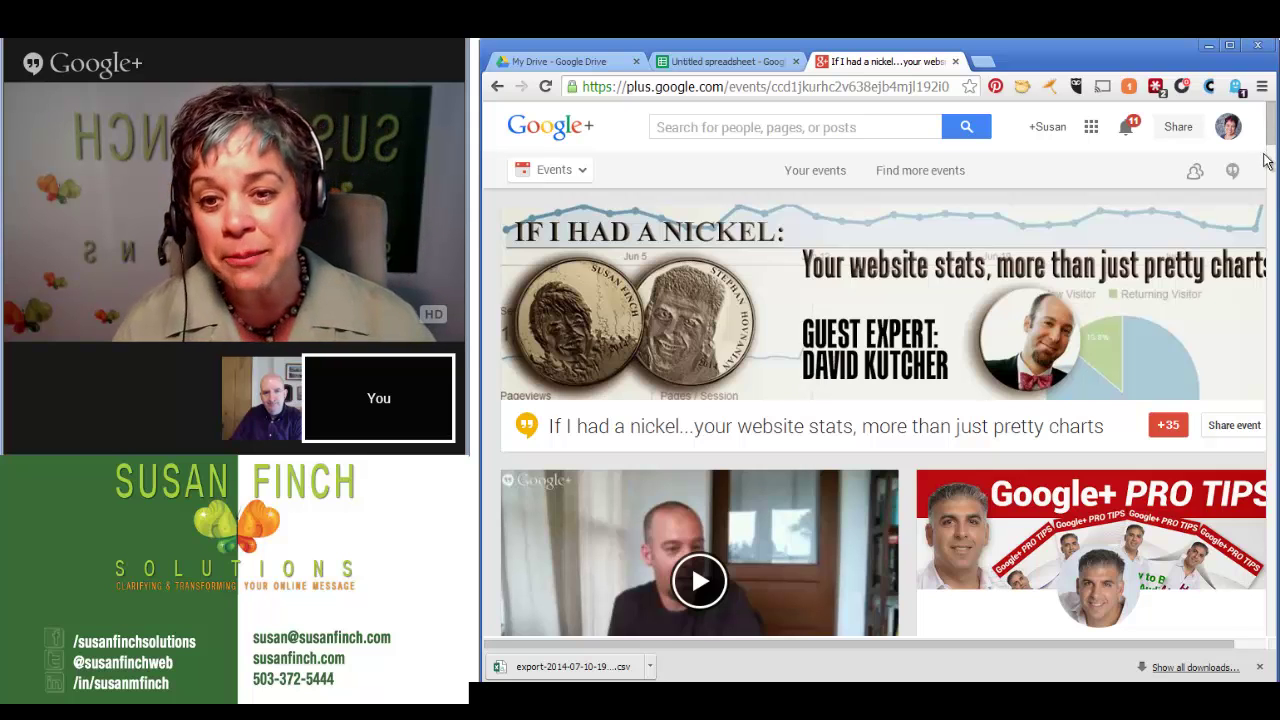
- Switch the Hangout's main video to the other participant and back to your own feed
left_click(283, 428)
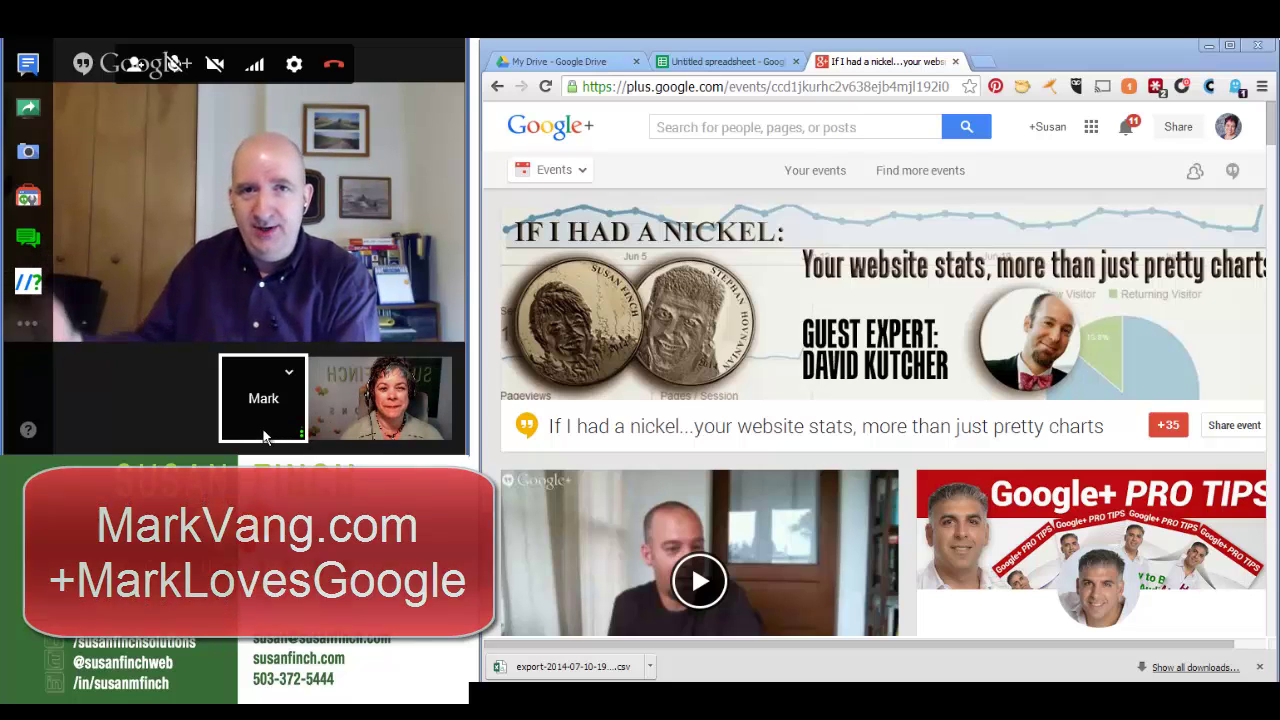
left_click(332, 423)
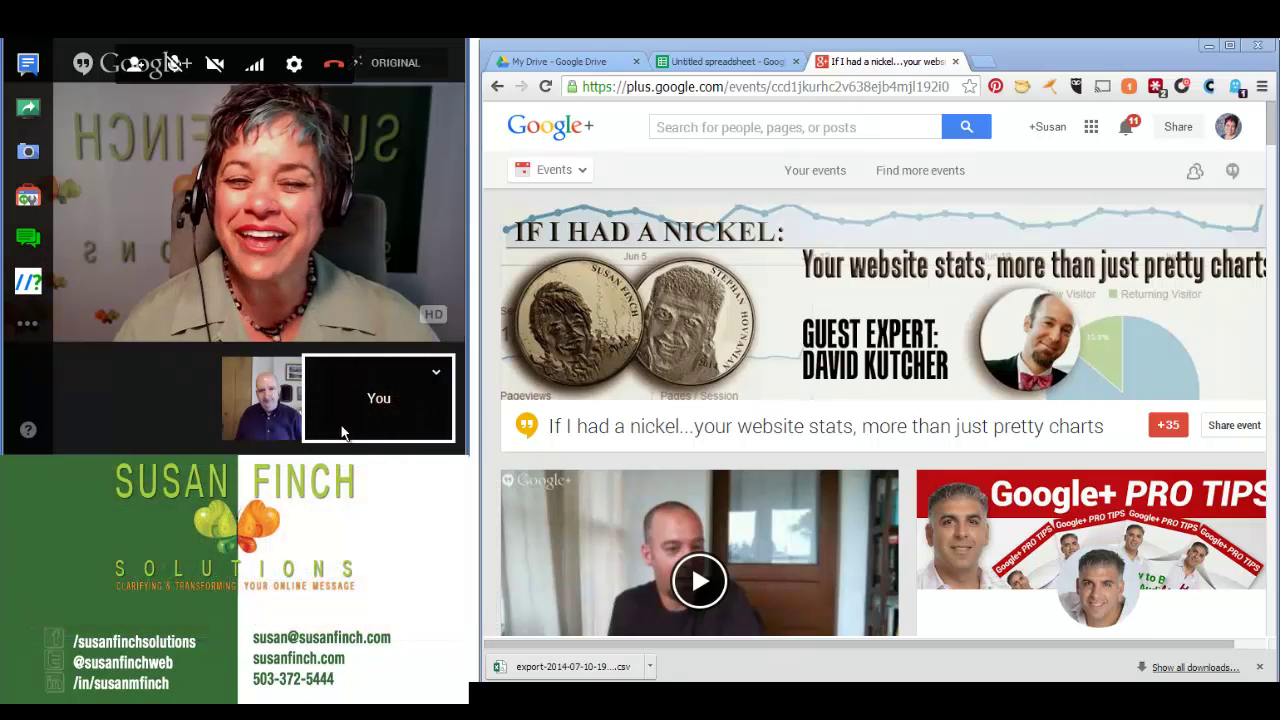